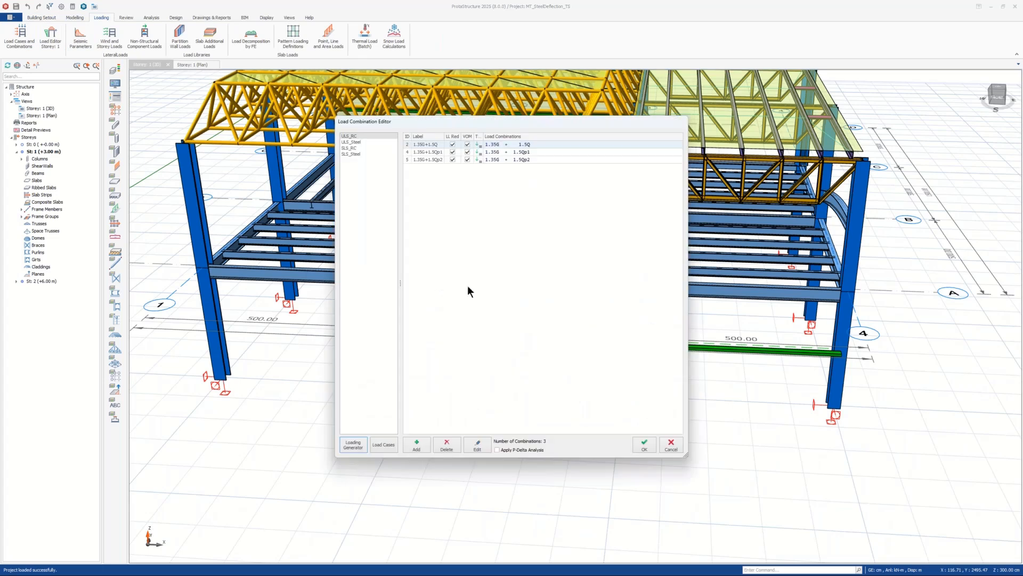
# - Examine the load combinations listed in the ULS_RC, ULS_Steel, SLS_RC and SLS_Steel groups
pyautogui.click(352, 143)
pyautogui.click(352, 148)
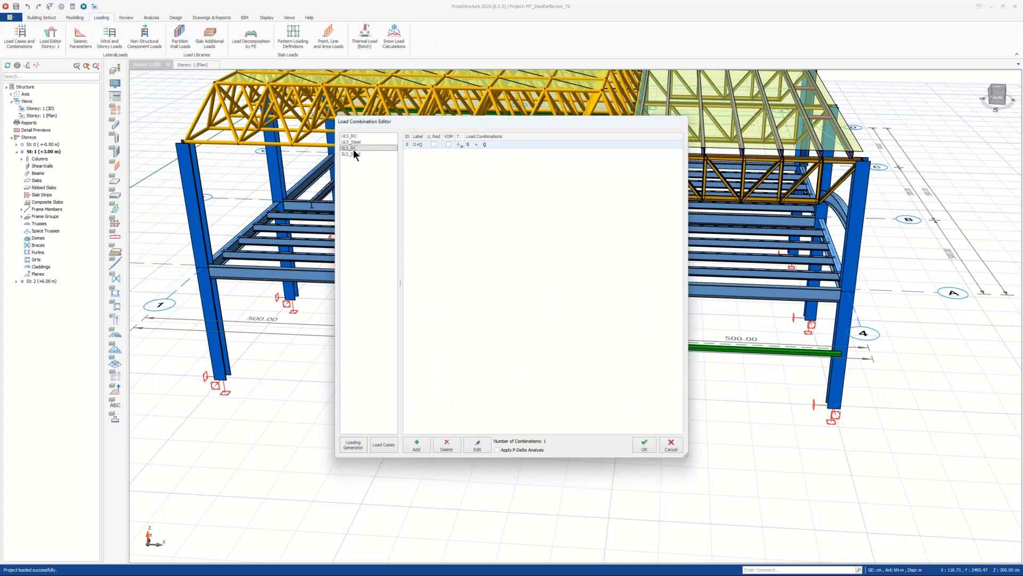
pyautogui.click(352, 154)
pyautogui.click(360, 136)
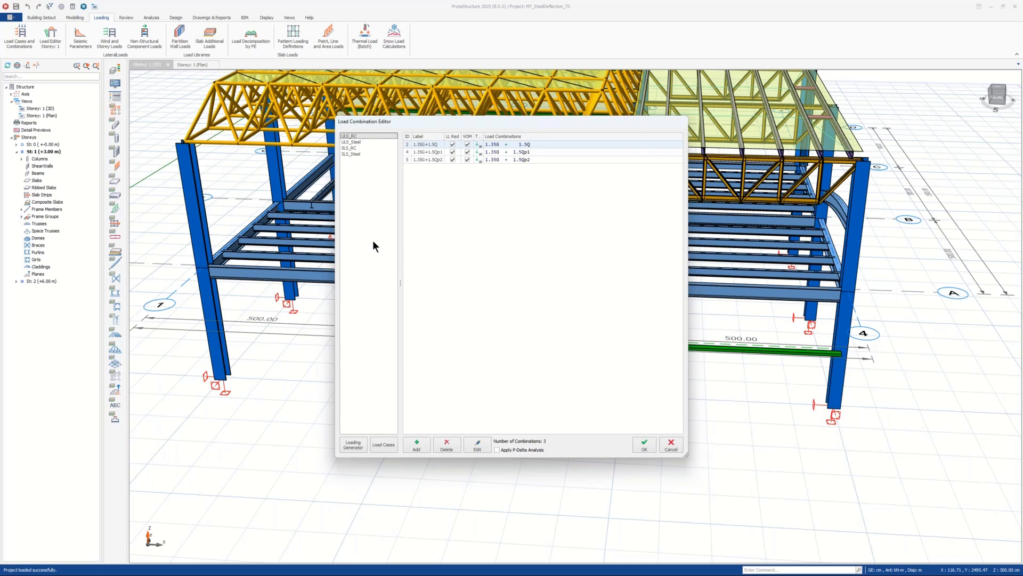
pyautogui.click(424, 151)
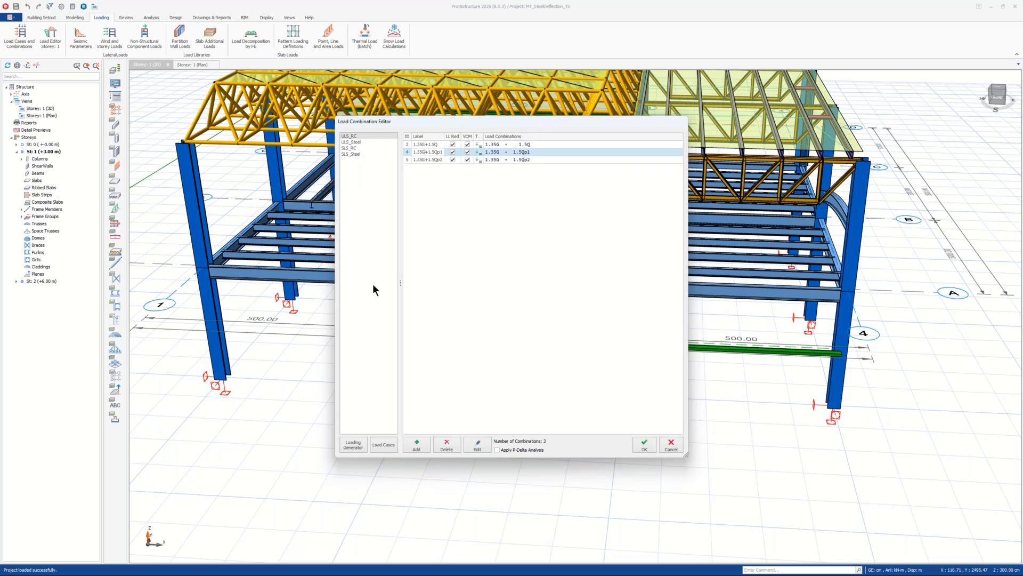
pyautogui.click(356, 141)
pyautogui.click(357, 148)
pyautogui.click(356, 154)
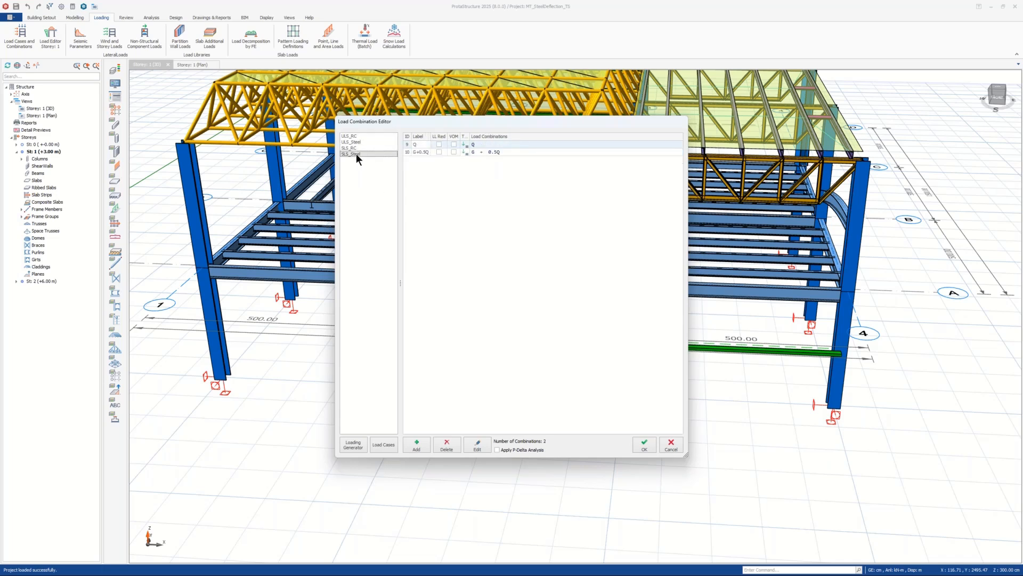
pyautogui.click(355, 137)
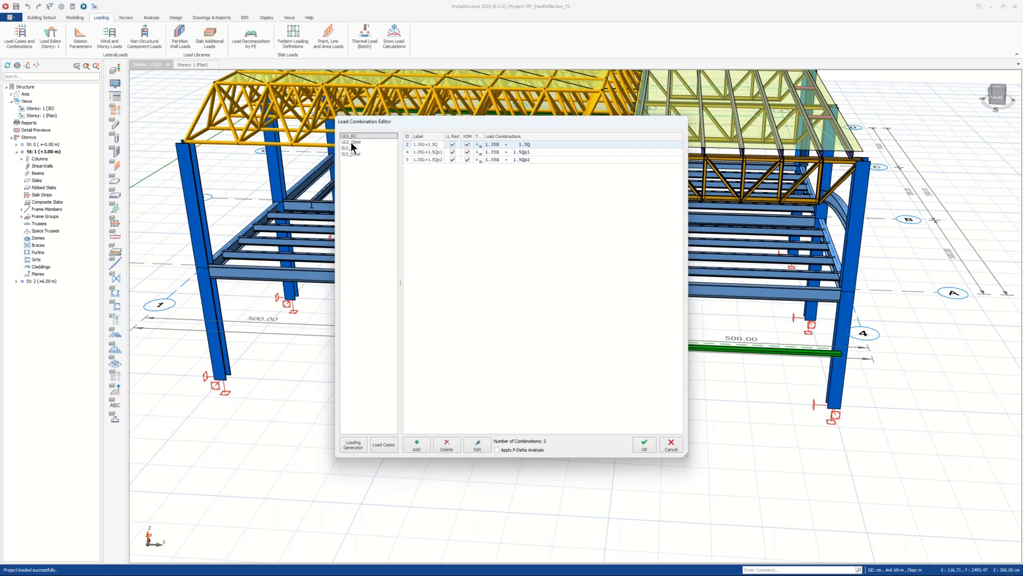
pyautogui.click(355, 142)
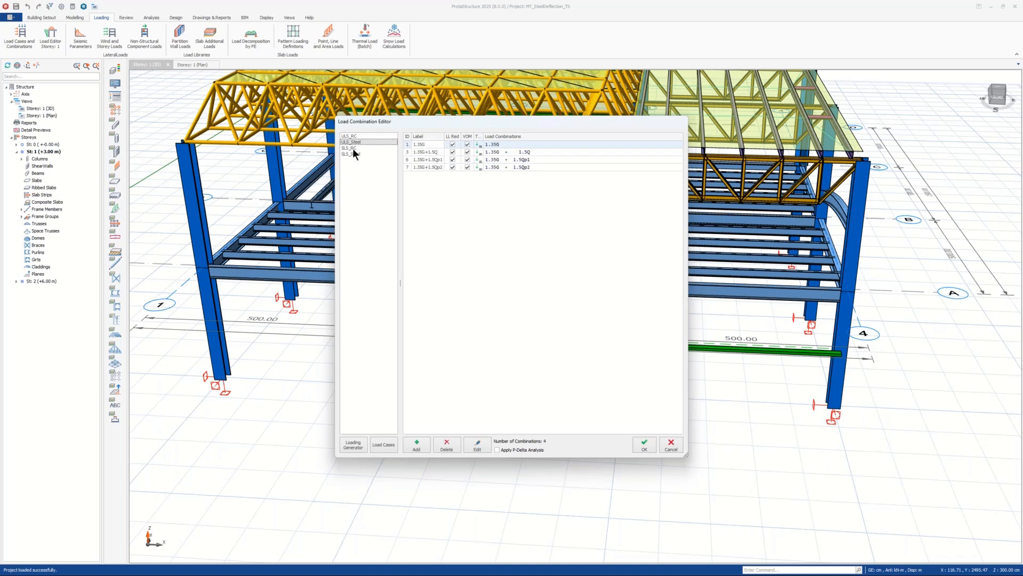
pyautogui.click(353, 148)
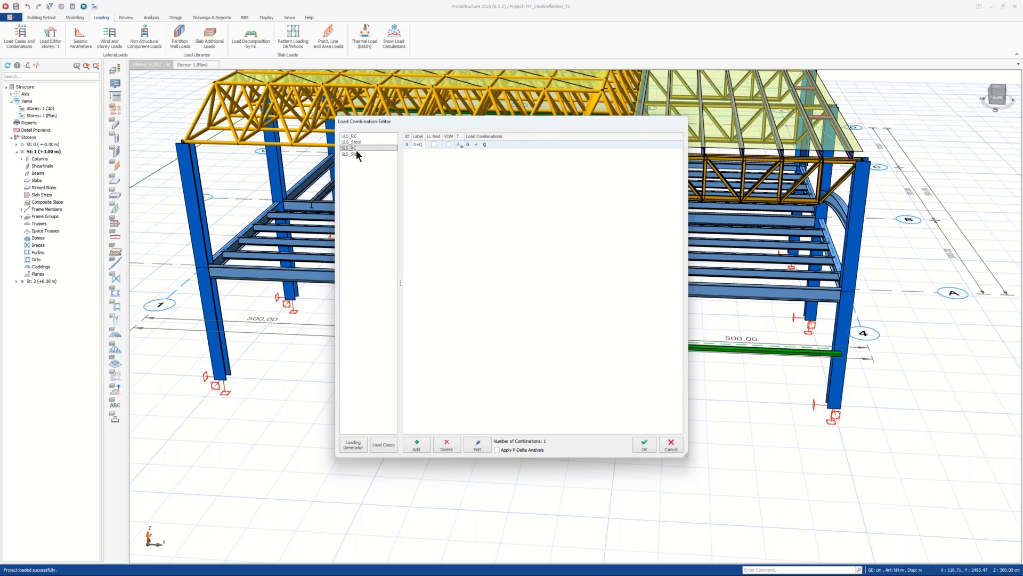
pyautogui.click(354, 154)
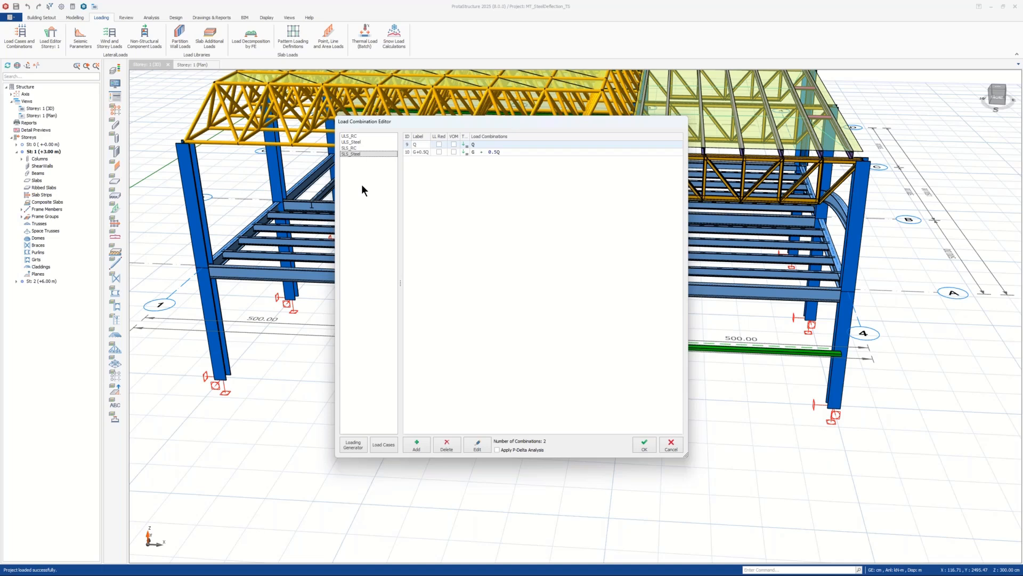
pyautogui.click(350, 148)
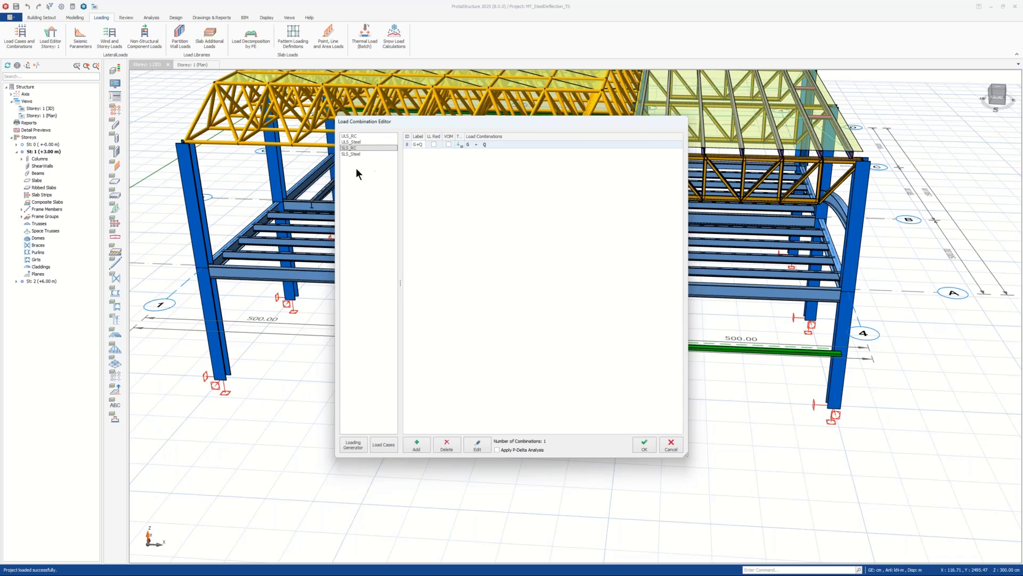
pyautogui.click(353, 446)
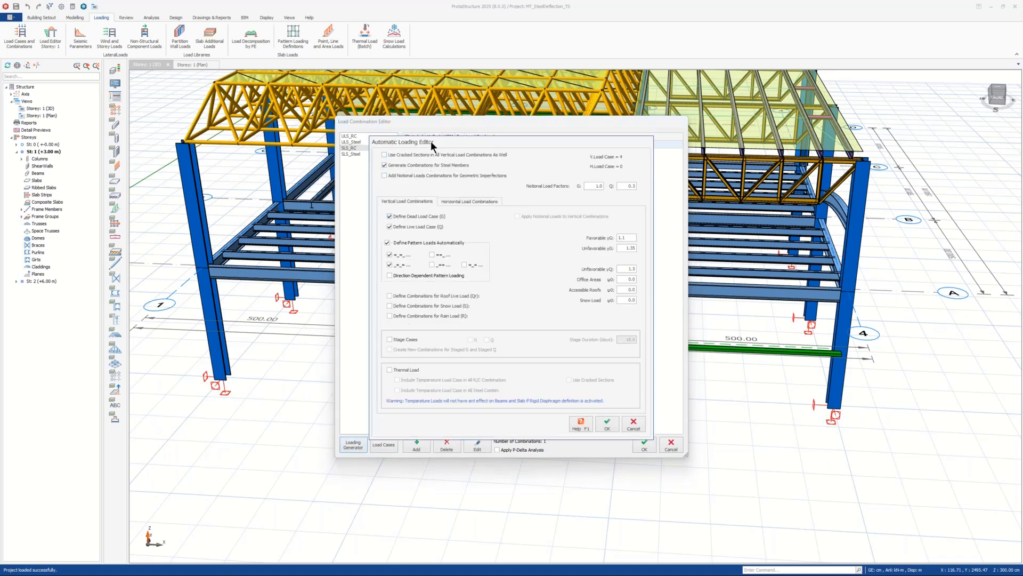
pyautogui.moveTo(431, 140); pyautogui.dragTo(362, 133)
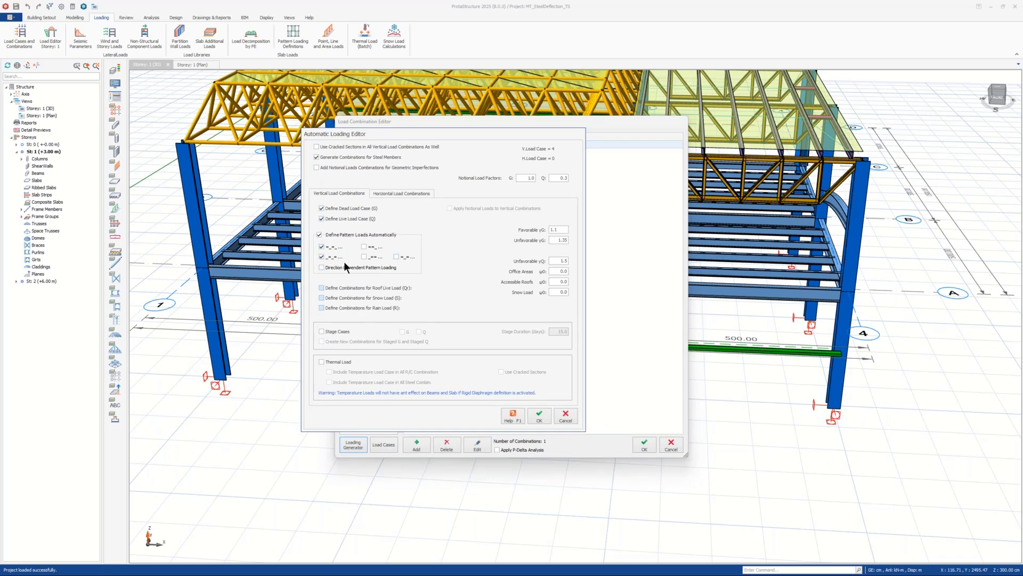
pyautogui.click(319, 234)
pyautogui.click(321, 331)
pyautogui.click(320, 360)
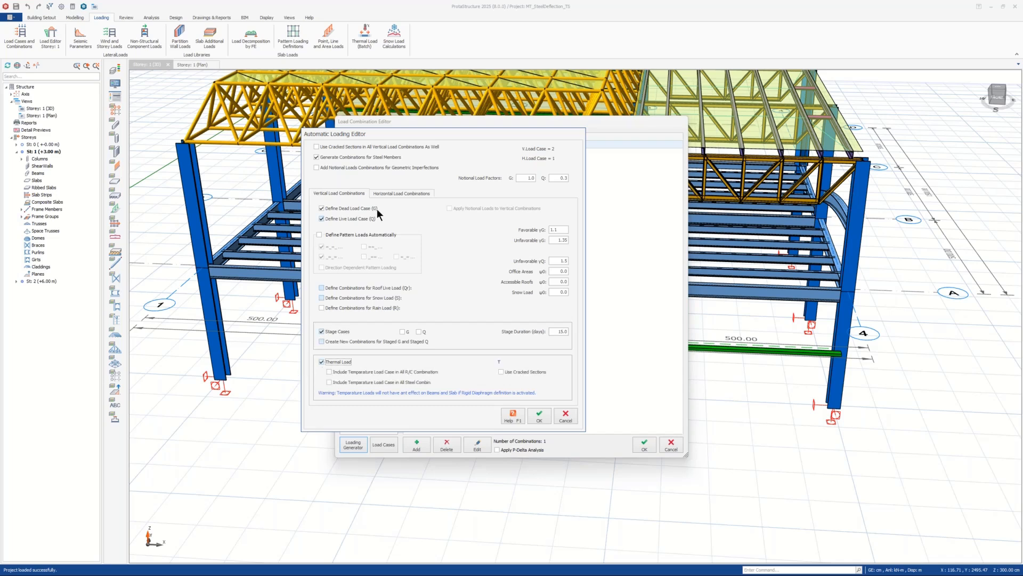
pyautogui.click(388, 193)
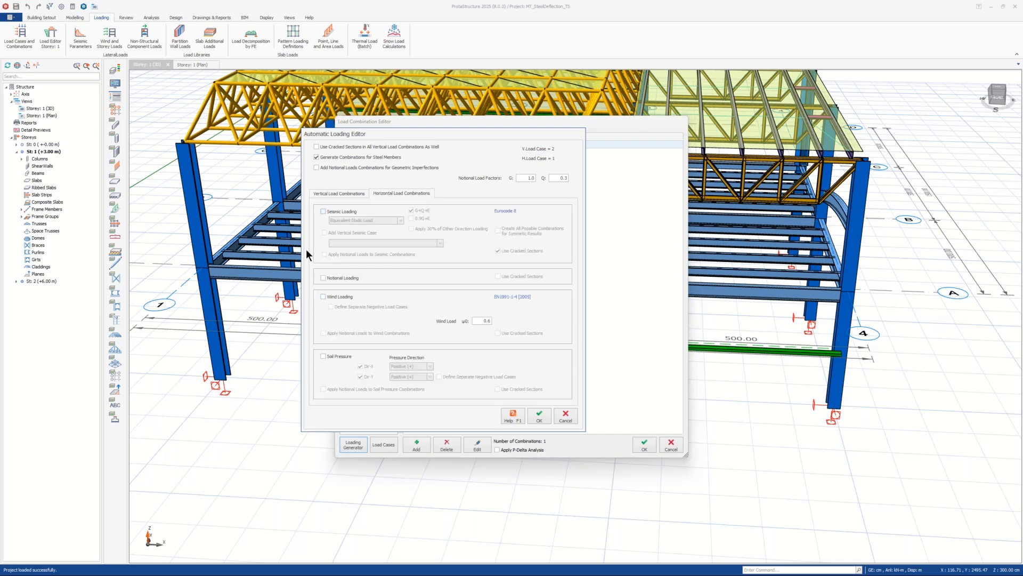
pyautogui.click(323, 212)
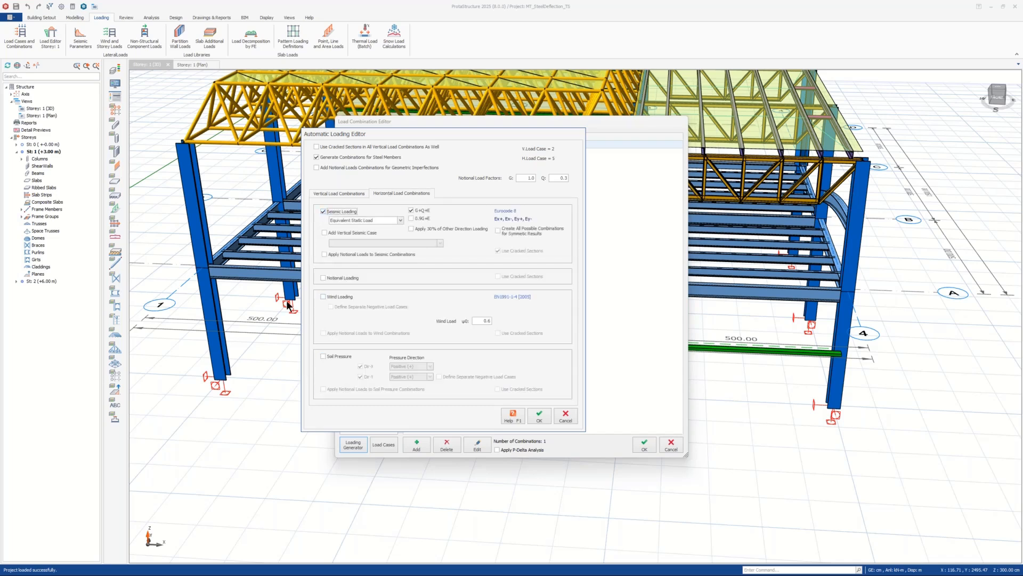
pyautogui.click(322, 278)
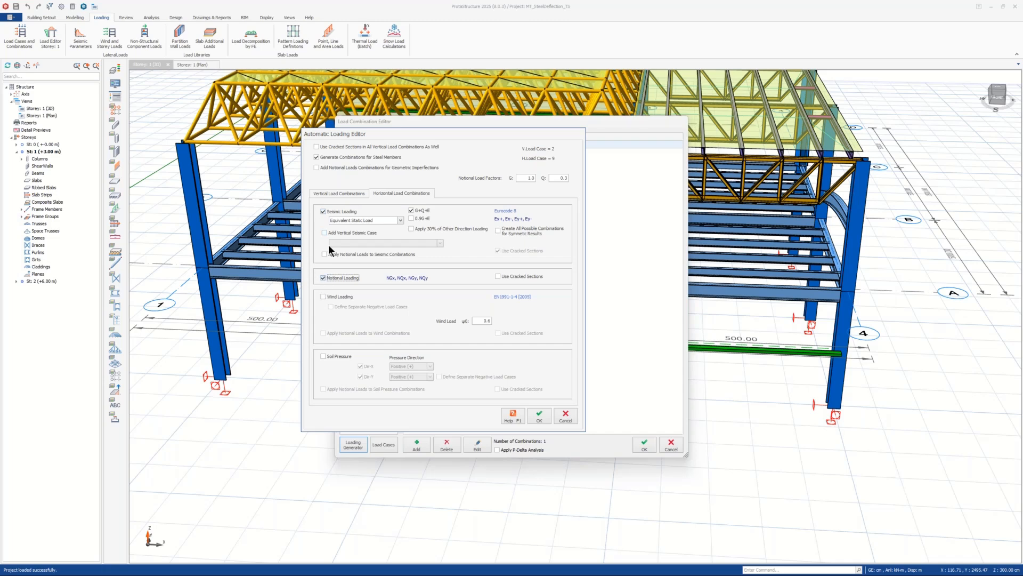
pyautogui.click(568, 418)
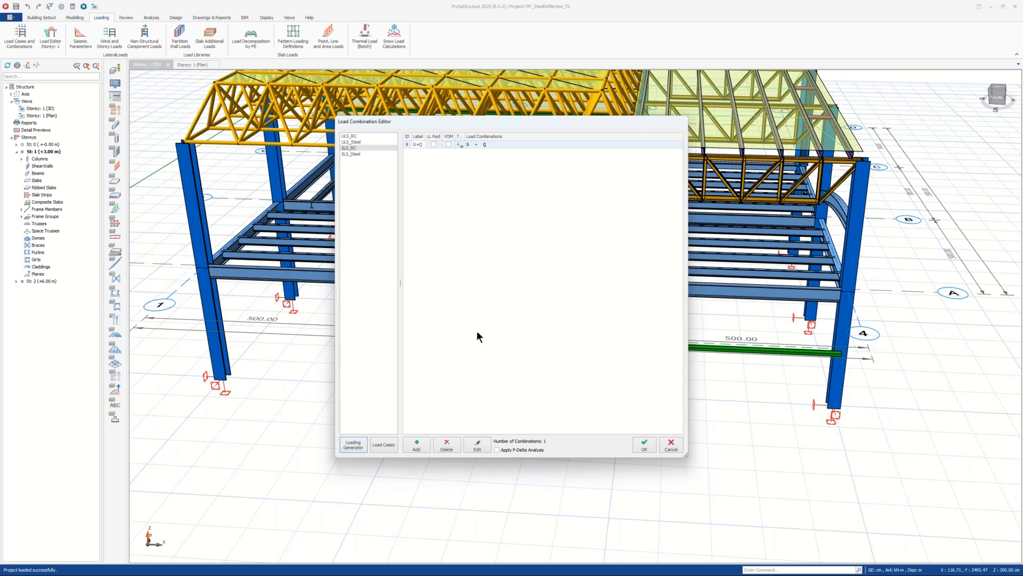
# - Compare the combinations of the ULS_Steel and ULS_RC groups and review those of SLS_Steel
pyautogui.click(354, 141)
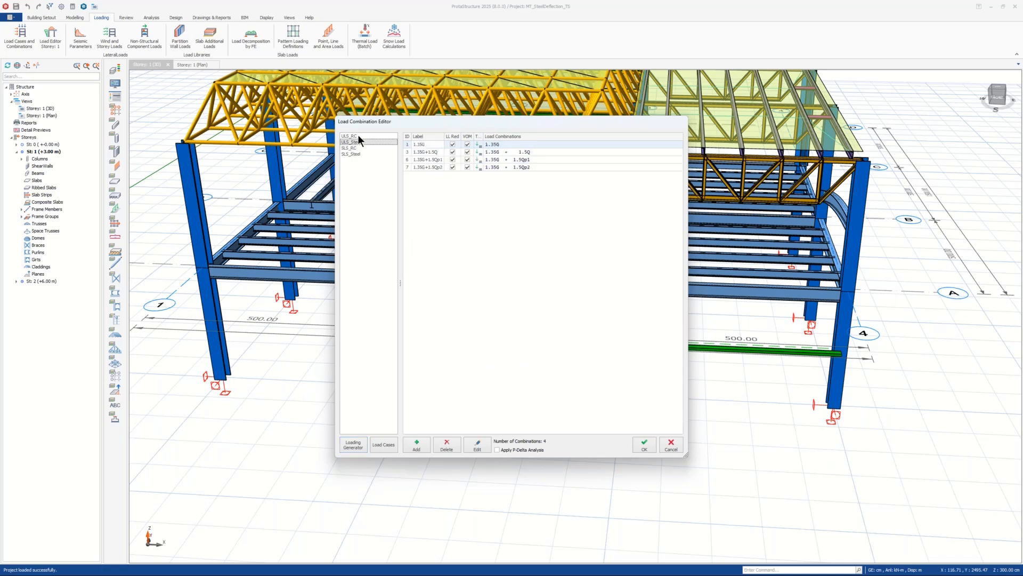
pyautogui.click(357, 136)
pyautogui.click(355, 142)
pyautogui.click(350, 137)
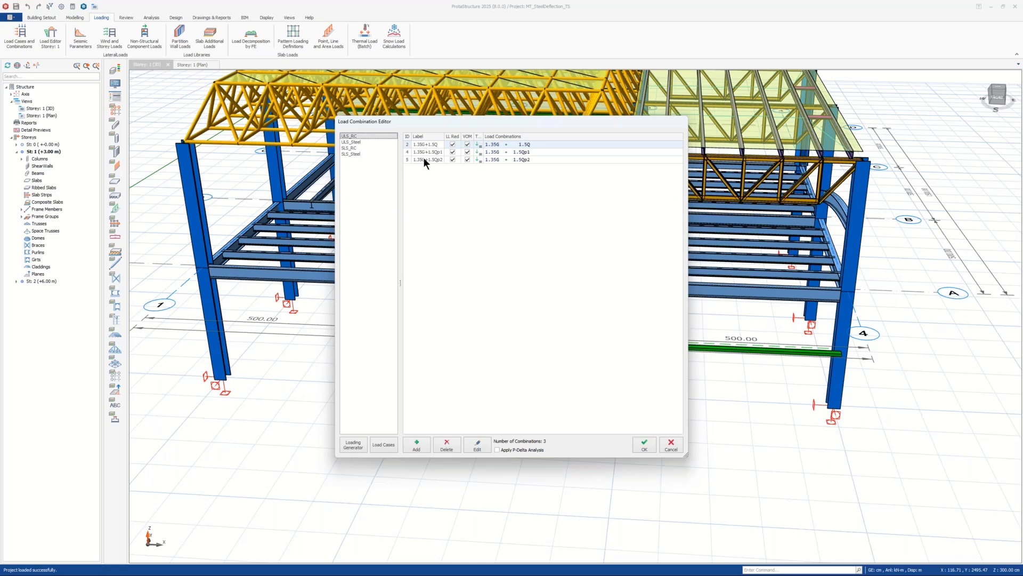
pyautogui.click(352, 154)
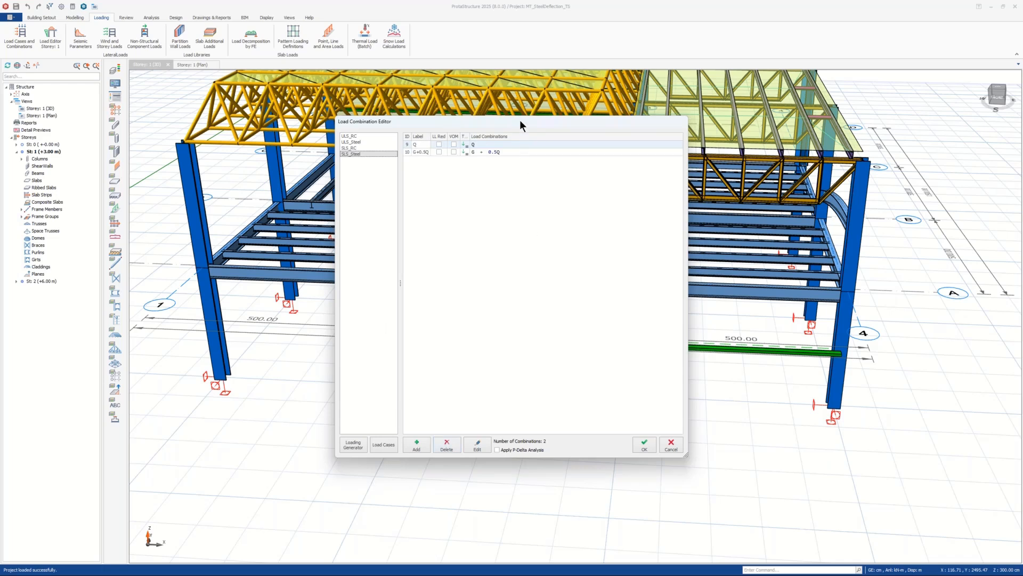
# - Add a user defined vertical load case labelled G1 that is included in the storey mass calculation
pyautogui.moveTo(519, 120); pyautogui.dragTo(452, 134)
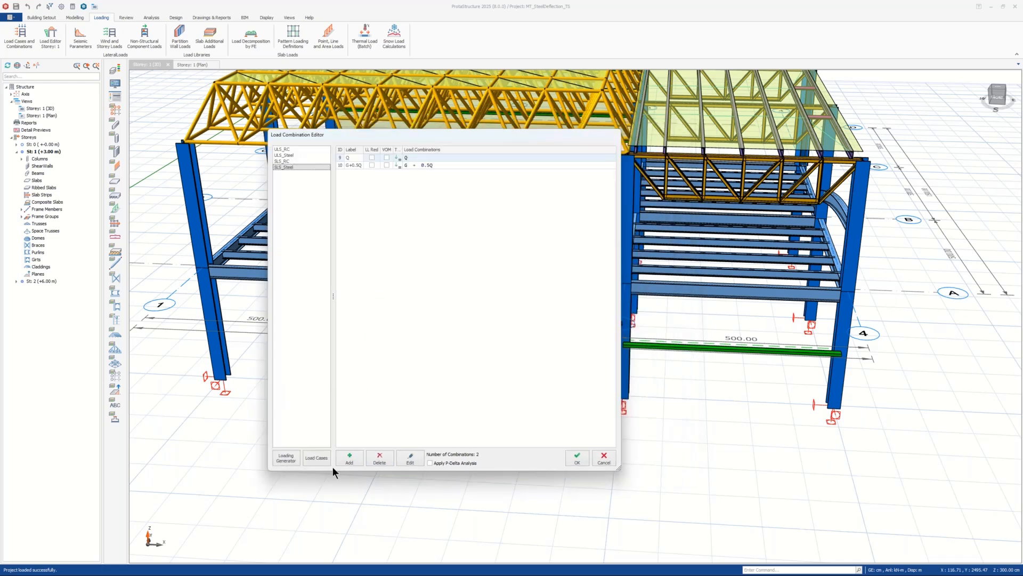
pyautogui.click(319, 454)
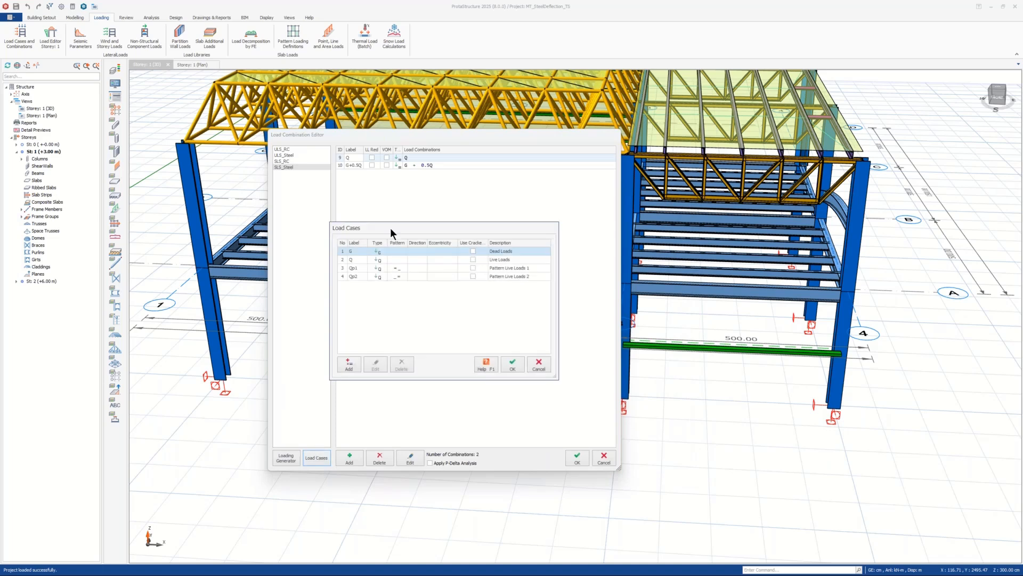
pyautogui.moveTo(390, 228); pyautogui.dragTo(405, 196)
pyautogui.click(363, 332)
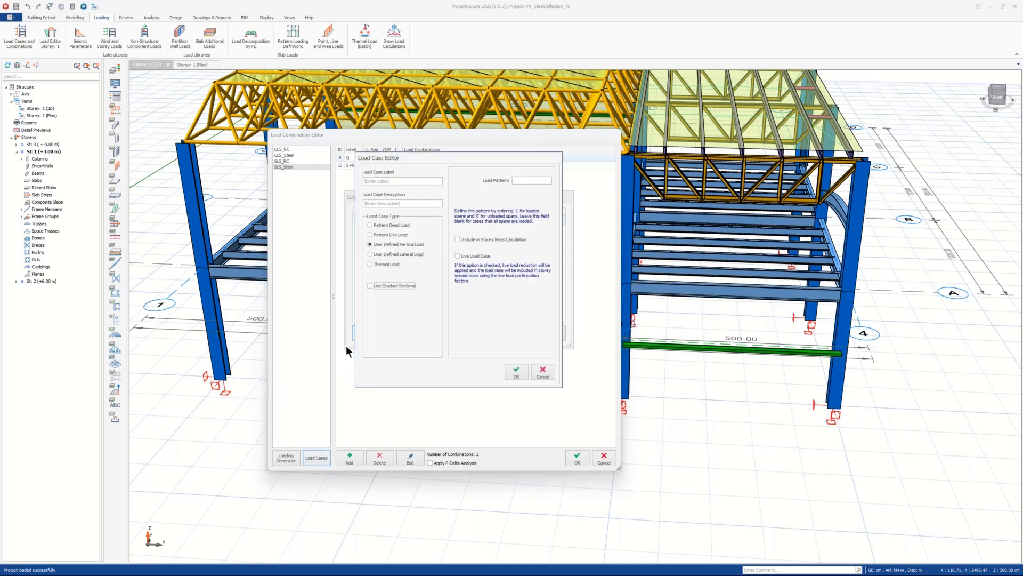
pyautogui.click(393, 182)
pyautogui.moveTo(408, 158); pyautogui.dragTo(396, 192)
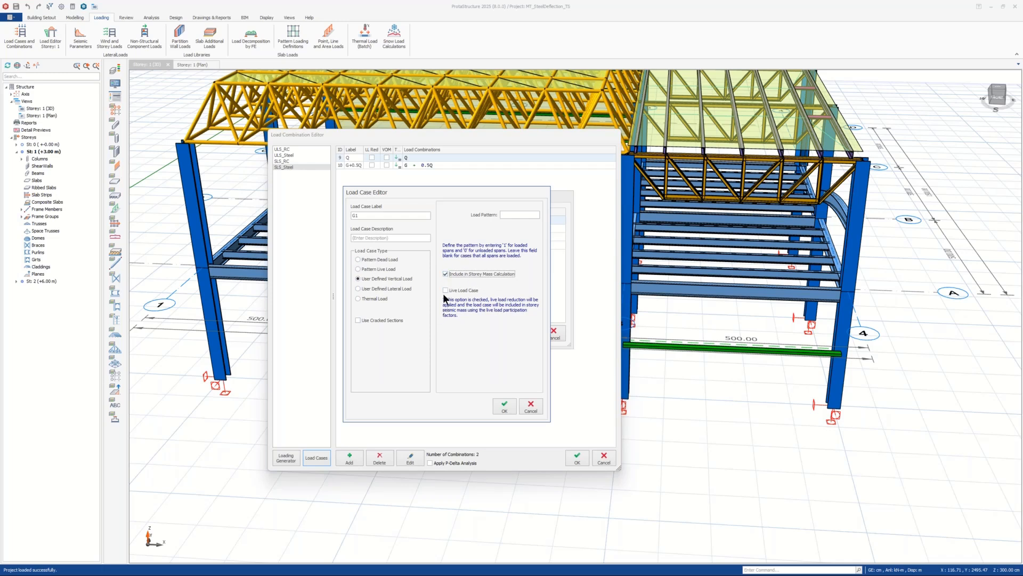
pyautogui.click(500, 406)
# - Add a user defined vertical load case labelled Q1, mark it as a live load case, and accept the load case list
pyautogui.click(363, 335)
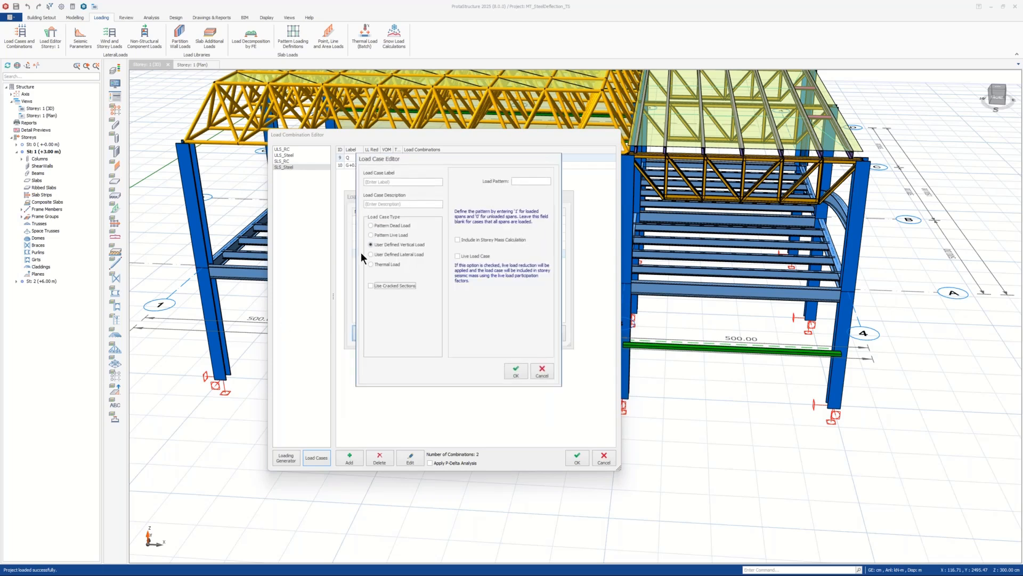
pyautogui.click(386, 180)
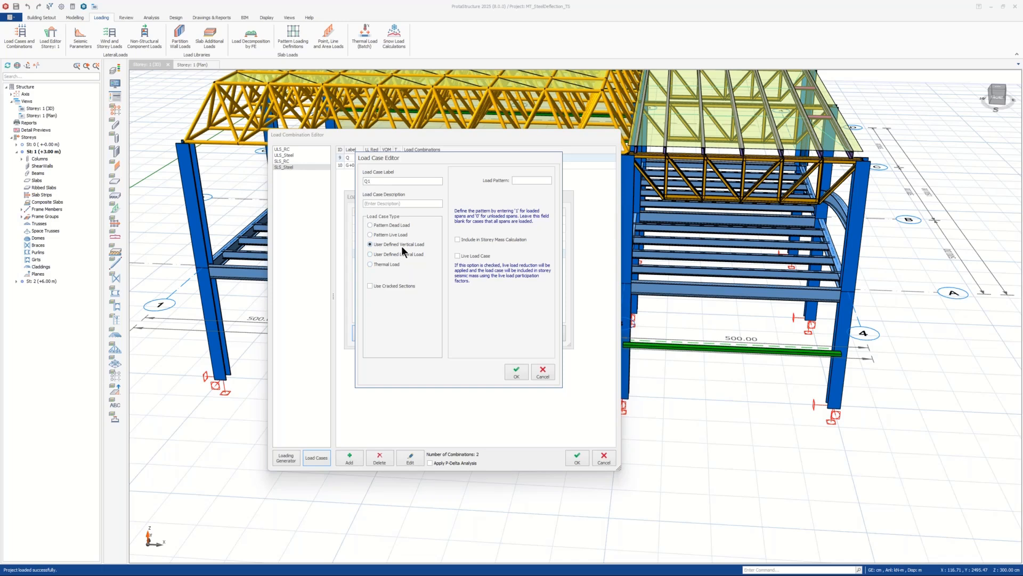
pyautogui.click(473, 256)
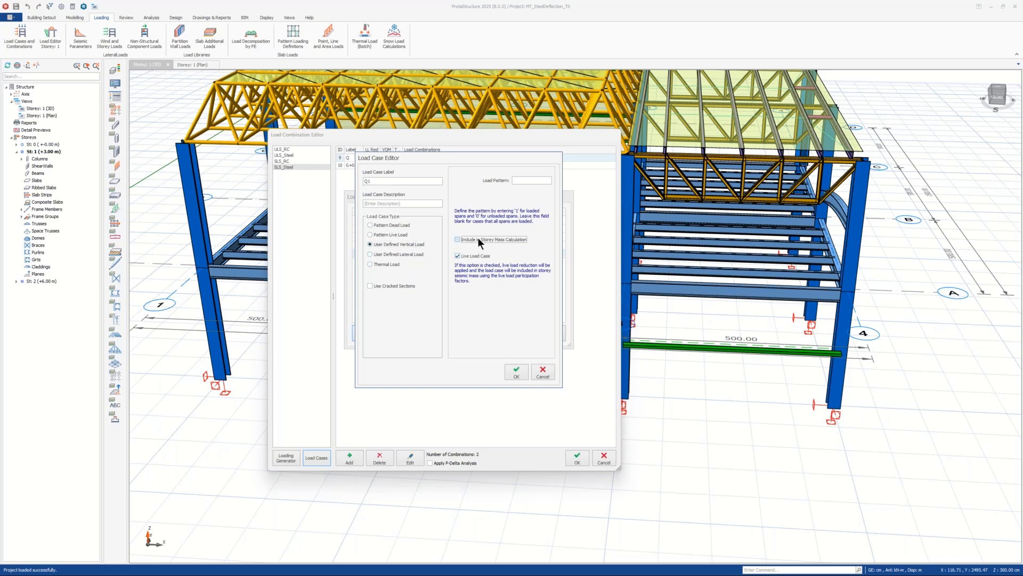
pyautogui.click(520, 372)
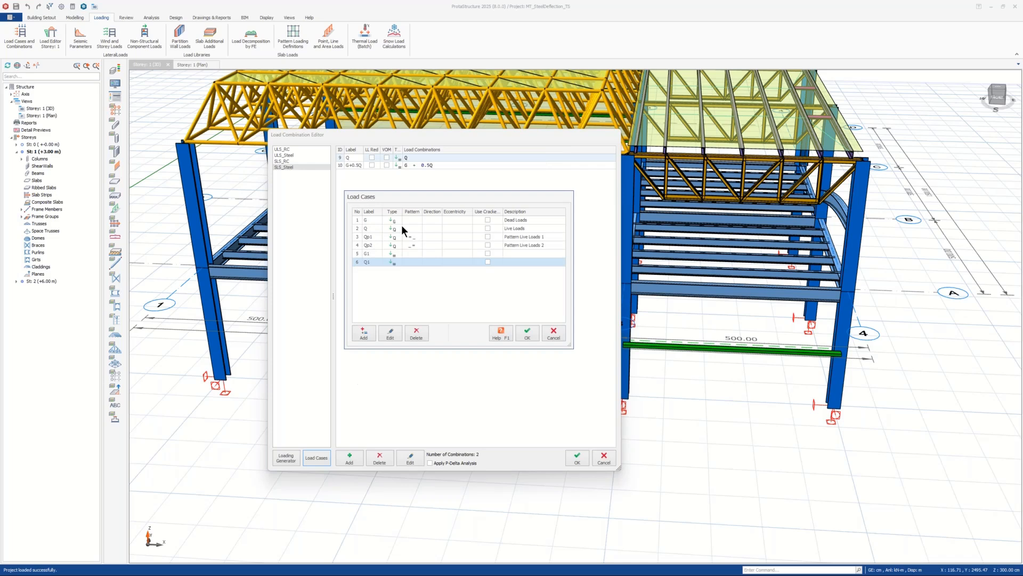
pyautogui.click(528, 333)
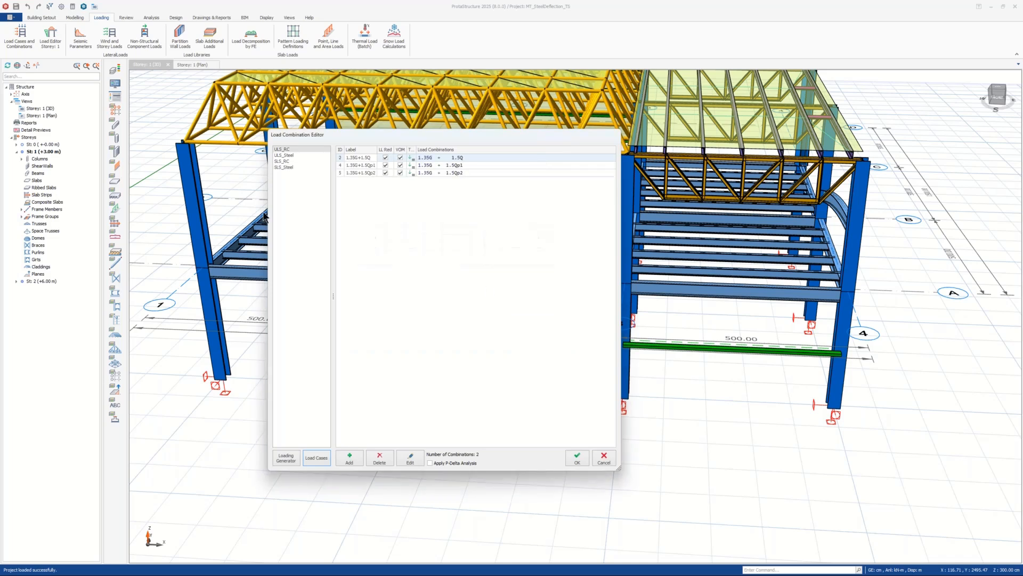
# - Add a new combination to the SLS_Steel group and label it G1+0.5Q1
pyautogui.click(283, 168)
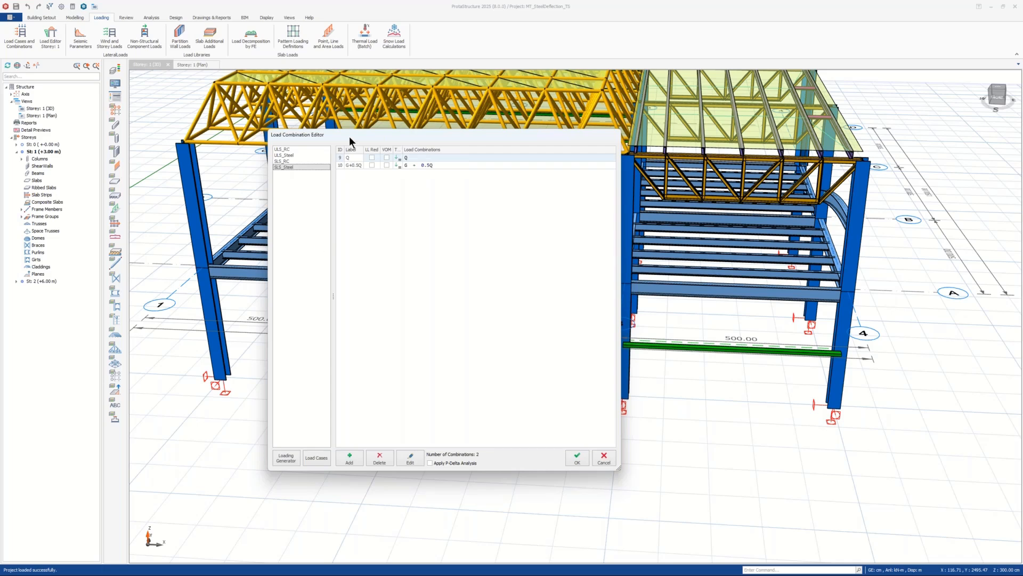
pyautogui.click(348, 458)
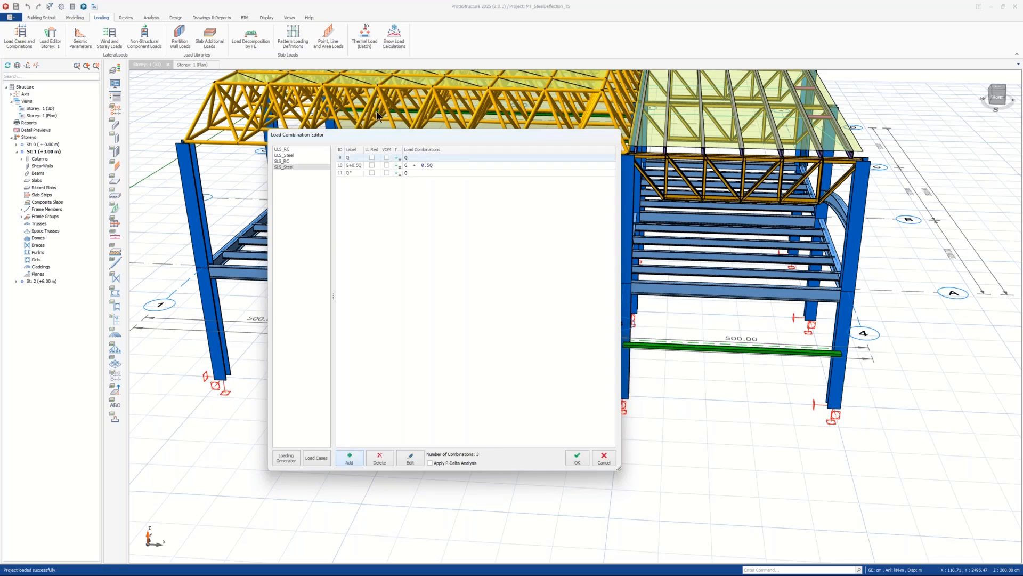
pyautogui.click(350, 174)
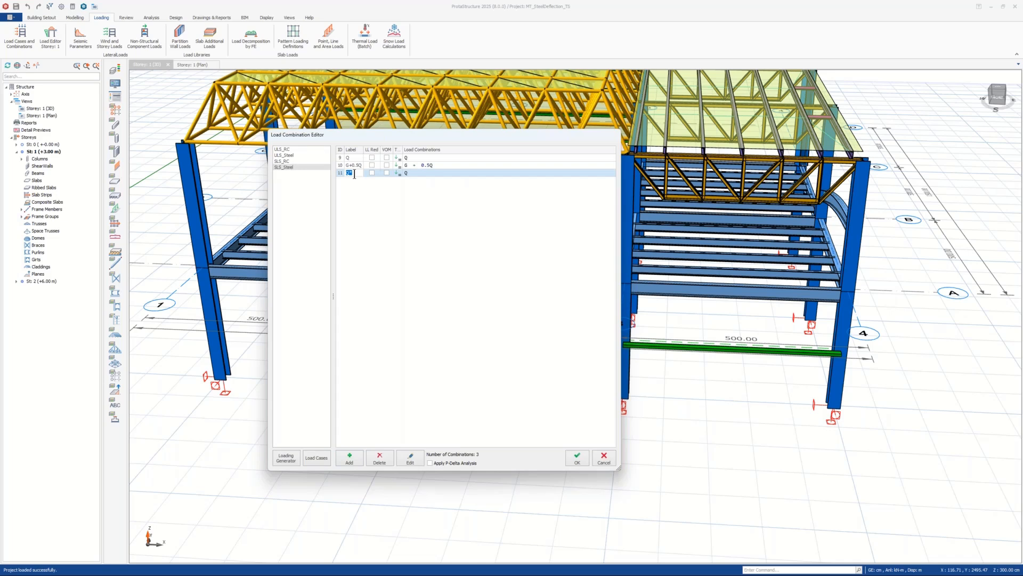
pyautogui.write('G1+0.5Q1')
# - Define the G1+0.5Q1 combination with factors 0 for Q, 1 for G1 and 0.5 for Q1
pyautogui.doubleClick(417, 172)
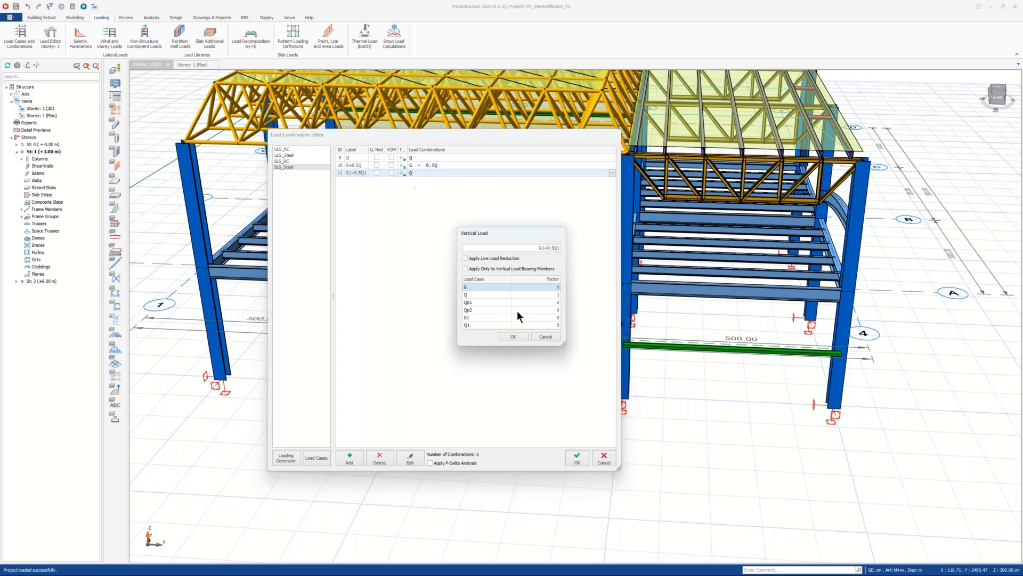
pyautogui.click(555, 294)
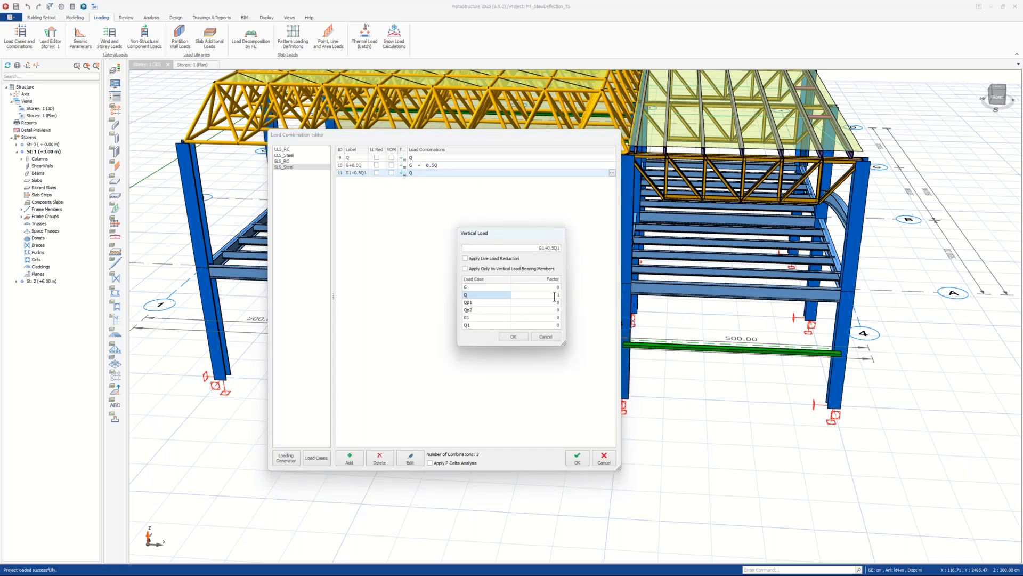
pyautogui.click(539, 318)
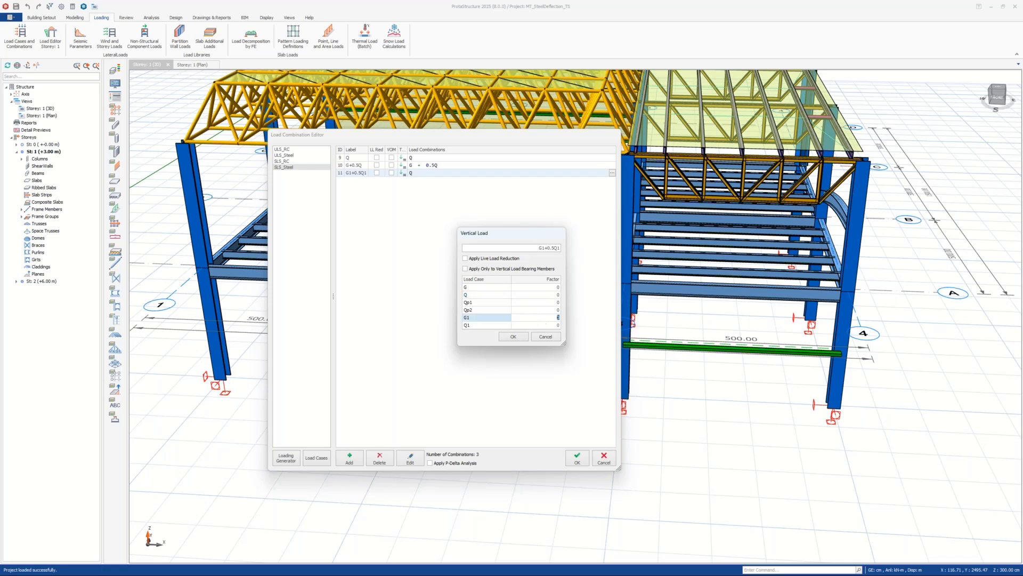
pyautogui.click(540, 323)
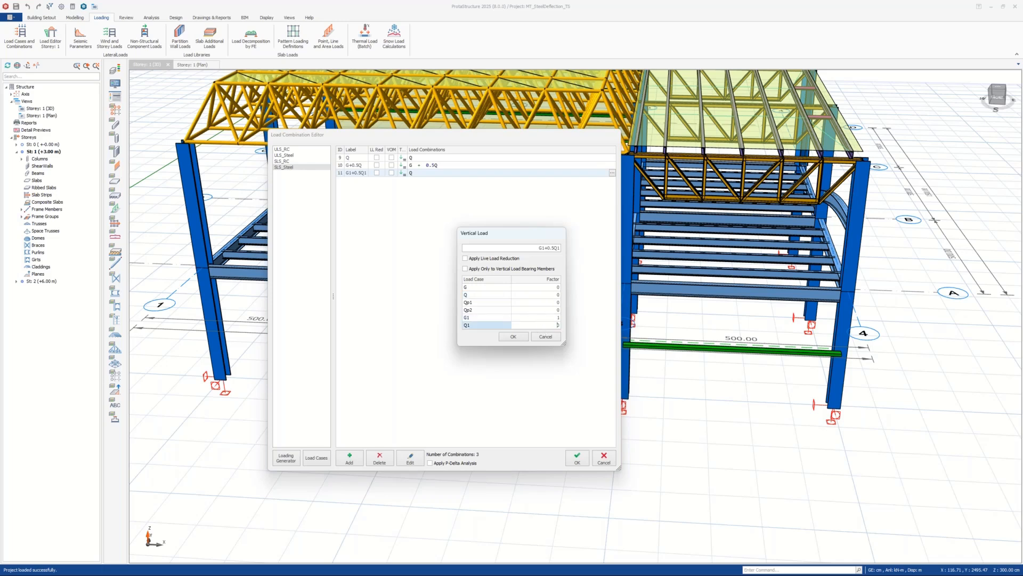
pyautogui.click(551, 318)
pyautogui.write('1')
pyautogui.click(552, 324)
pyautogui.click(513, 336)
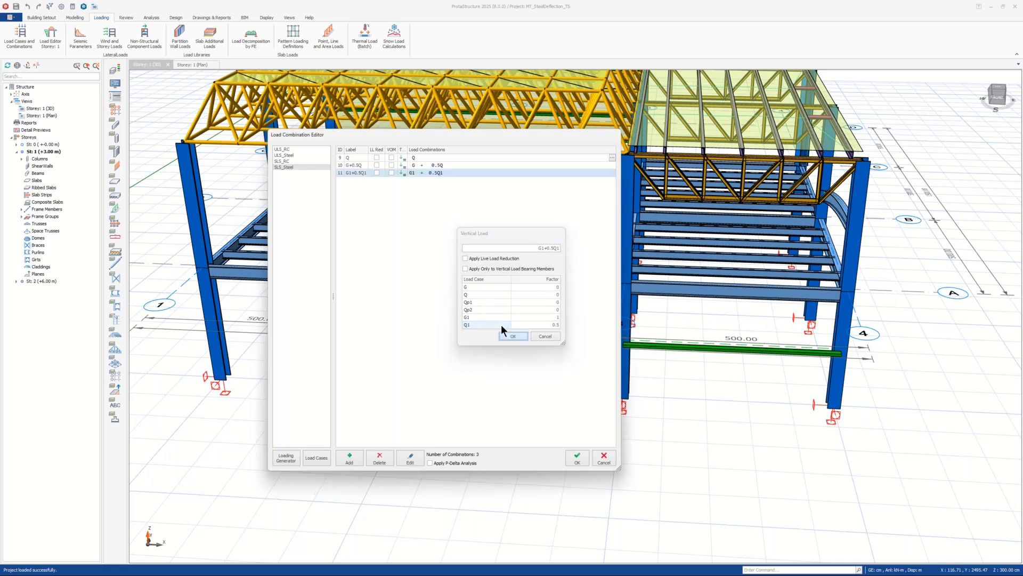
# - Add an SLS_Steel combination labelled Q1 with factors 0 for Q and 1 for Q1, and accept the combination editor
pyautogui.click(350, 460)
pyautogui.click(358, 181)
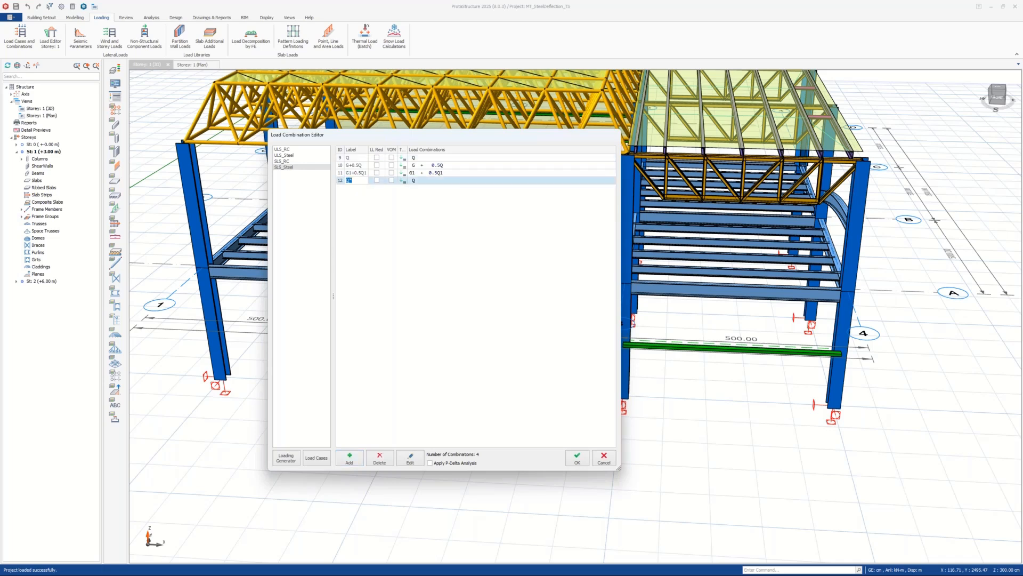
pyautogui.write('Q')
pyautogui.doubleClick(416, 180)
pyautogui.click(554, 295)
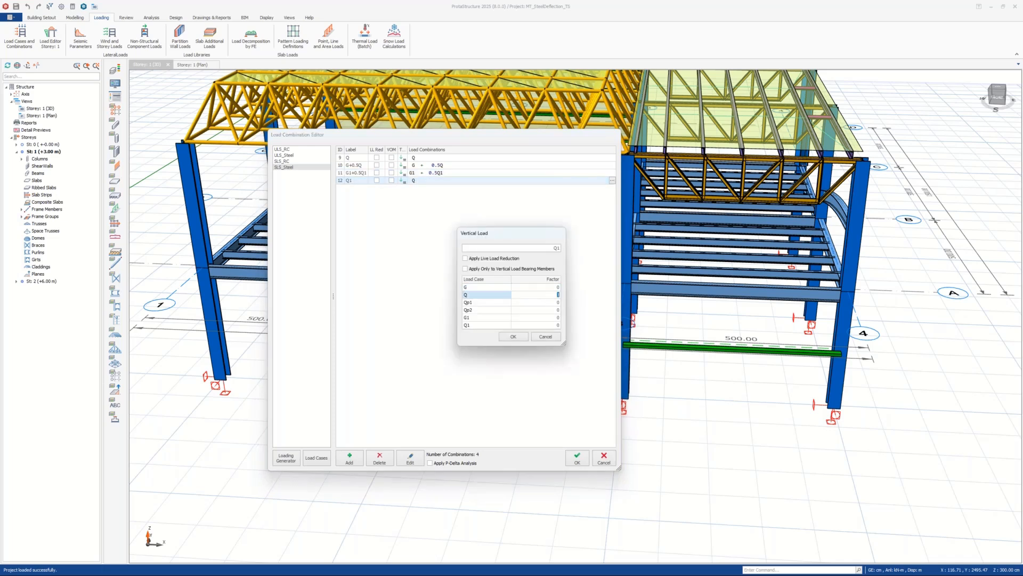
pyautogui.click(542, 309)
pyautogui.click(541, 325)
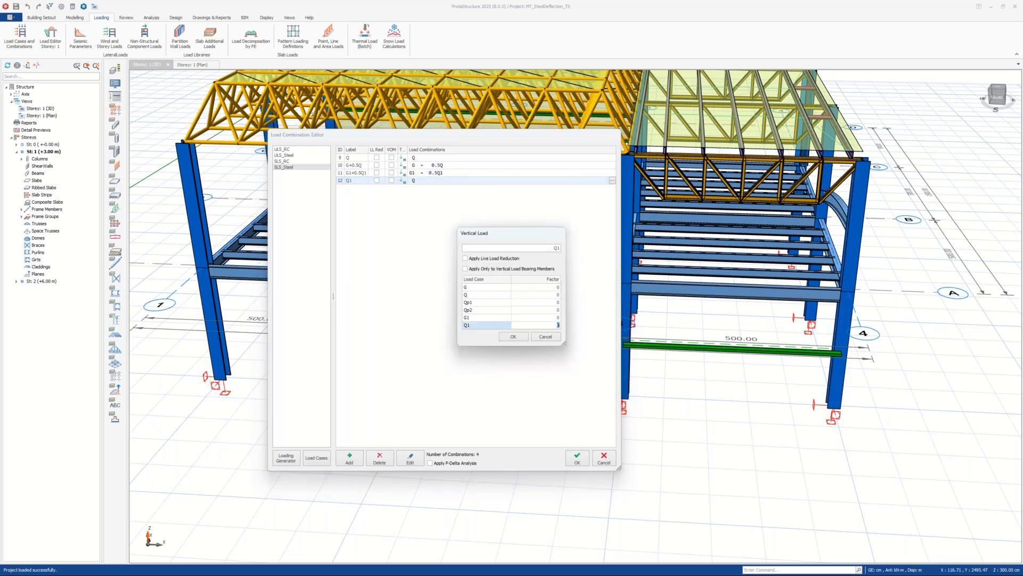
pyautogui.click(514, 336)
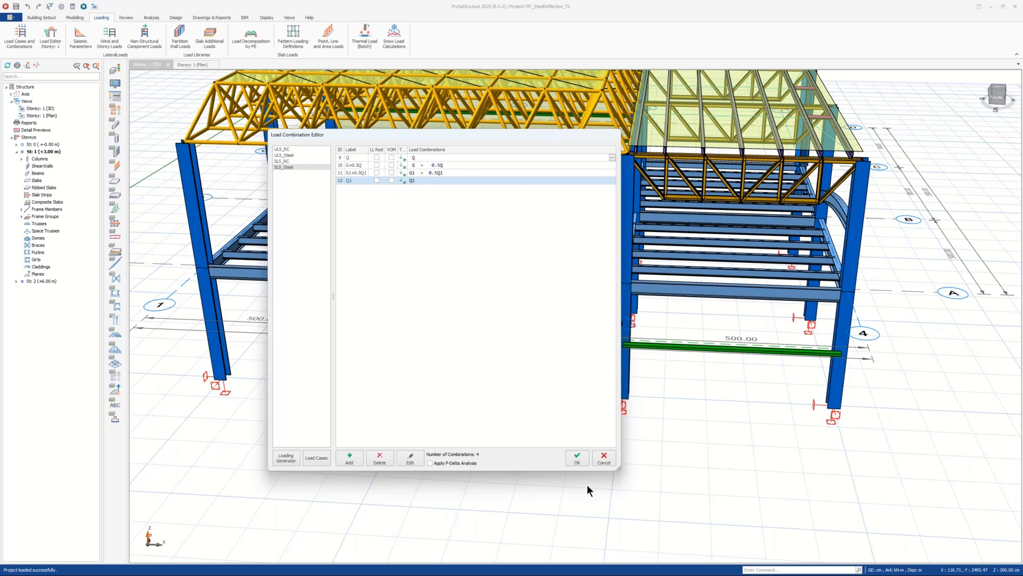
pyautogui.click(579, 458)
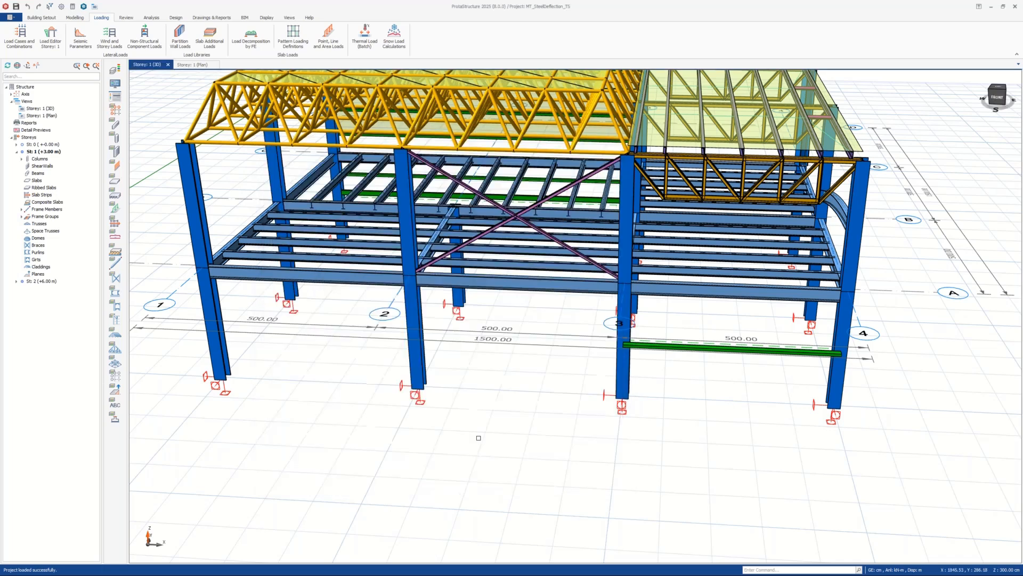
# - Open the load editor for the low green frame member between axes 3 and 4 and enlarge its window
pyautogui.scroll(3, 517, 384)
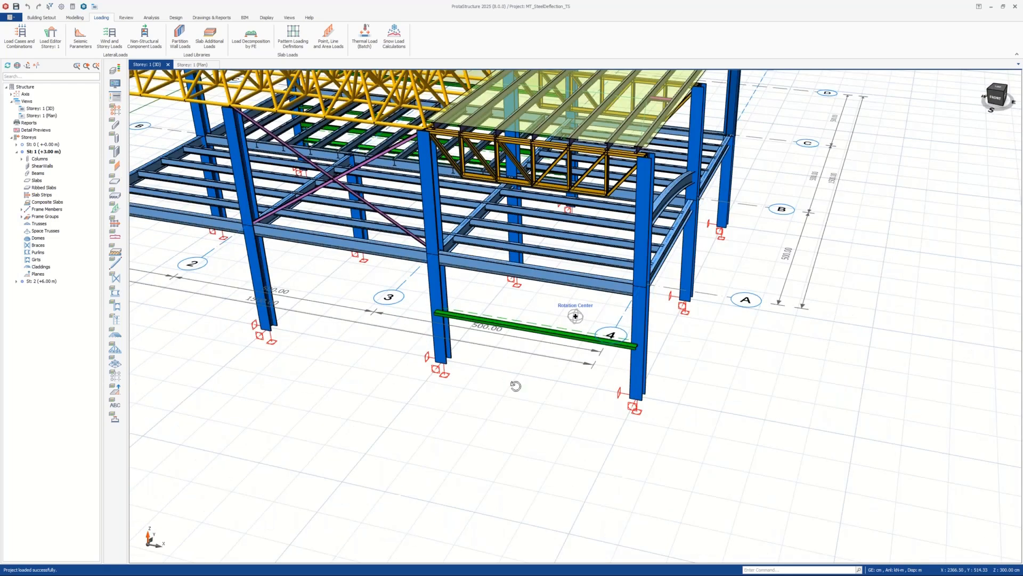
pyautogui.click(508, 321)
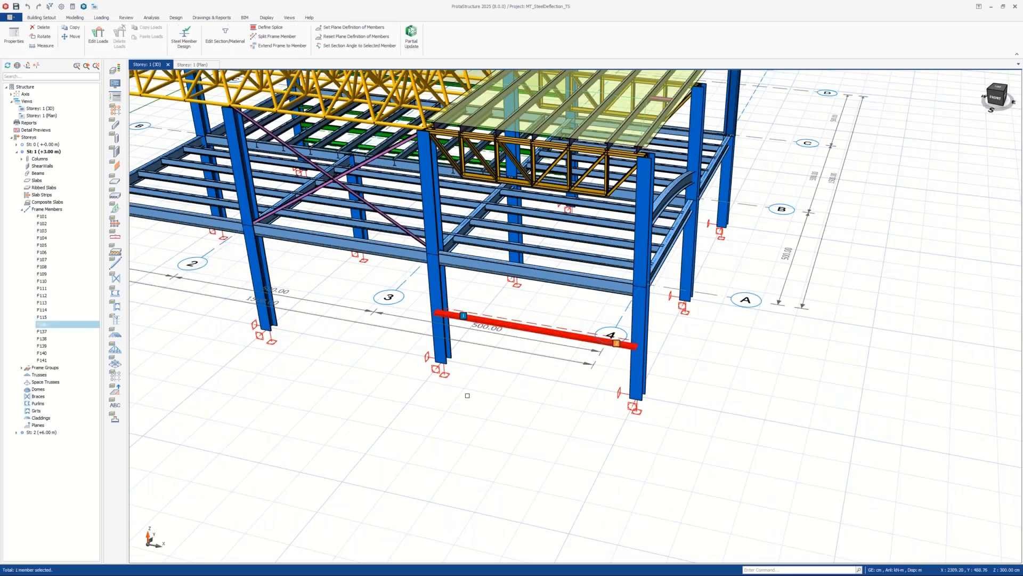
pyautogui.scroll(2, 433, 352)
pyautogui.rightClick(462, 311)
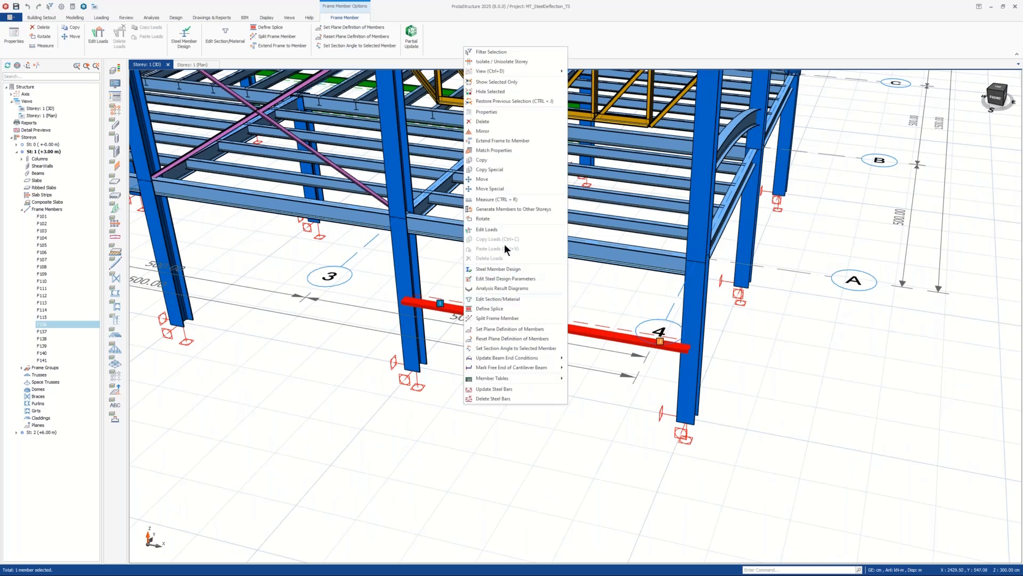
pyautogui.click(504, 226)
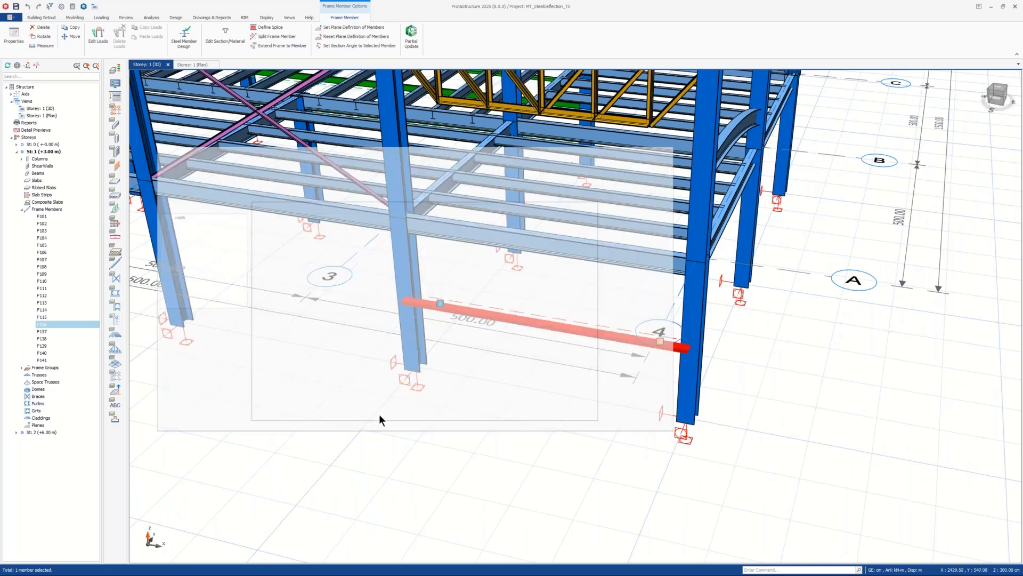
pyautogui.moveTo(365, 335); pyautogui.dragTo(473, 361, button='middle')
pyautogui.moveTo(463, 147); pyautogui.dragTo(461, 91)
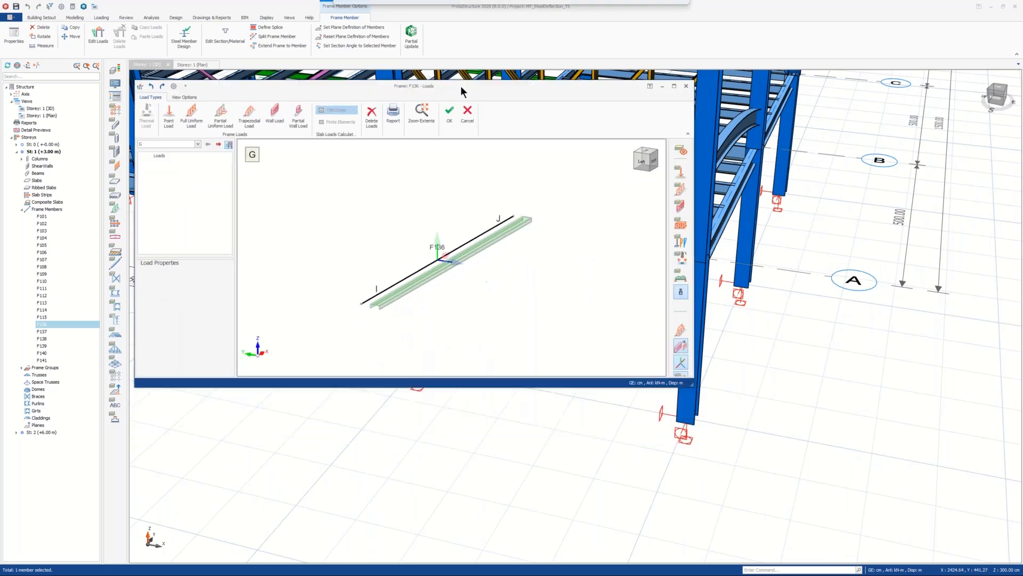
pyautogui.moveTo(732, 419); pyautogui.dragTo(790, 480)
pyautogui.scroll(2, 456, 325)
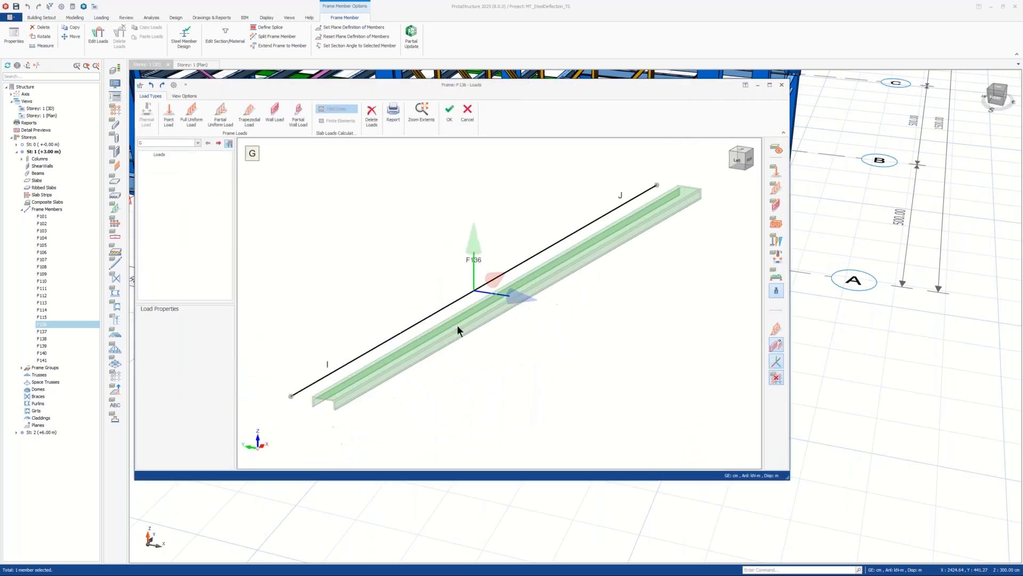
# - Assign a full uniform gravity load of 1 kN/m to frame member F136 in load case G1
pyautogui.click(157, 141)
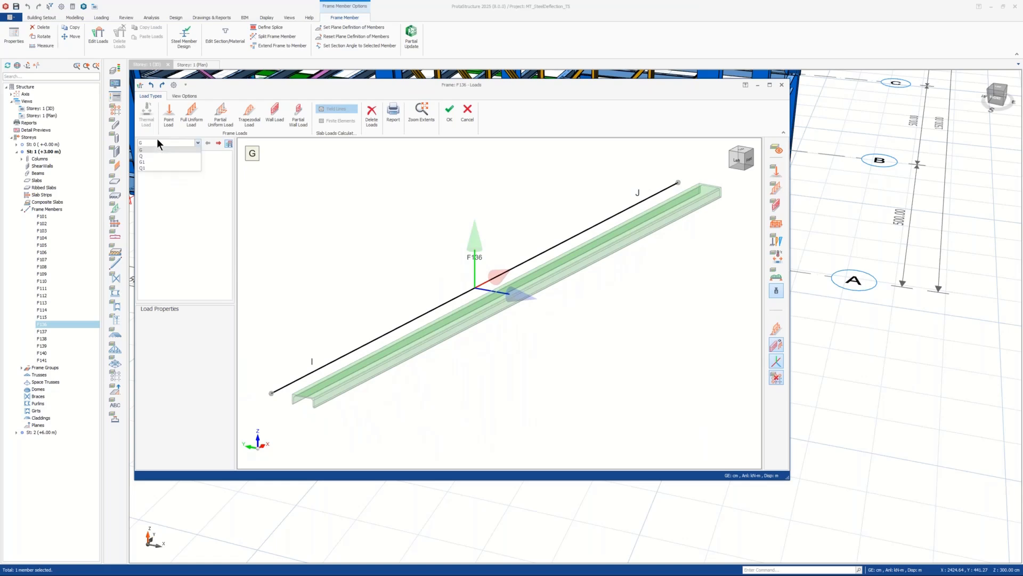
pyautogui.click(149, 162)
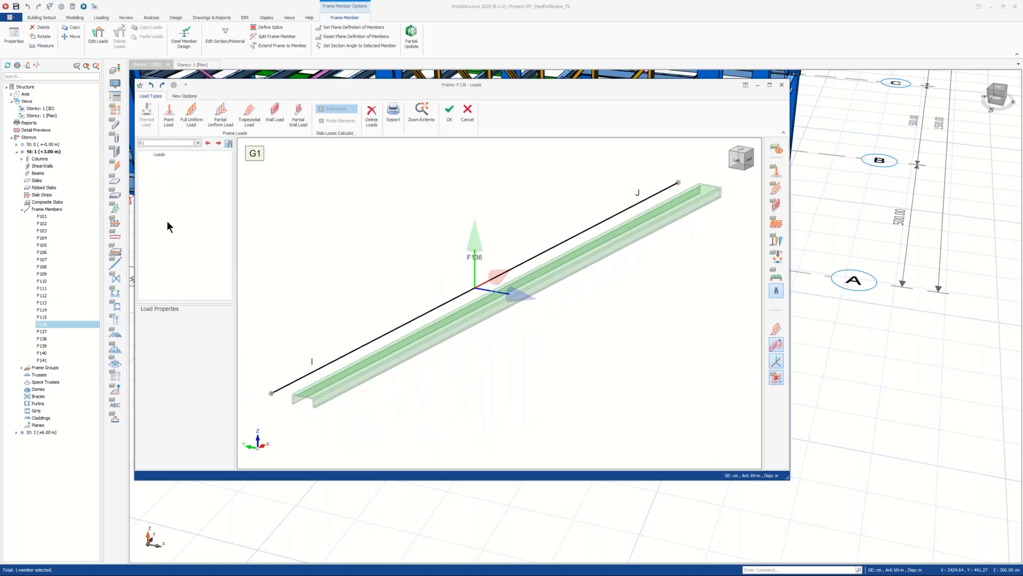
pyautogui.click(186, 118)
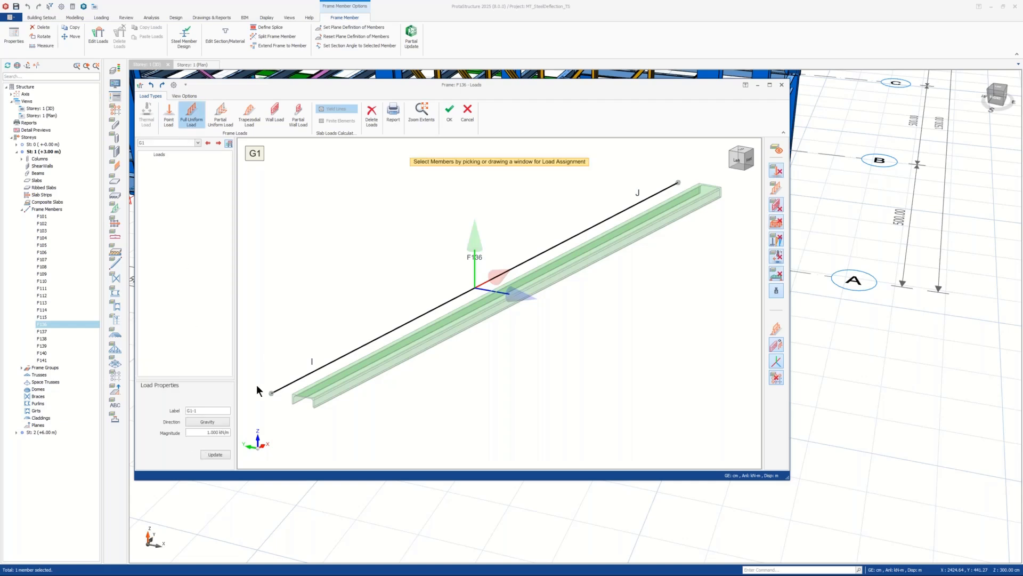
pyautogui.click(223, 420)
pyautogui.click(165, 437)
pyautogui.click(394, 356)
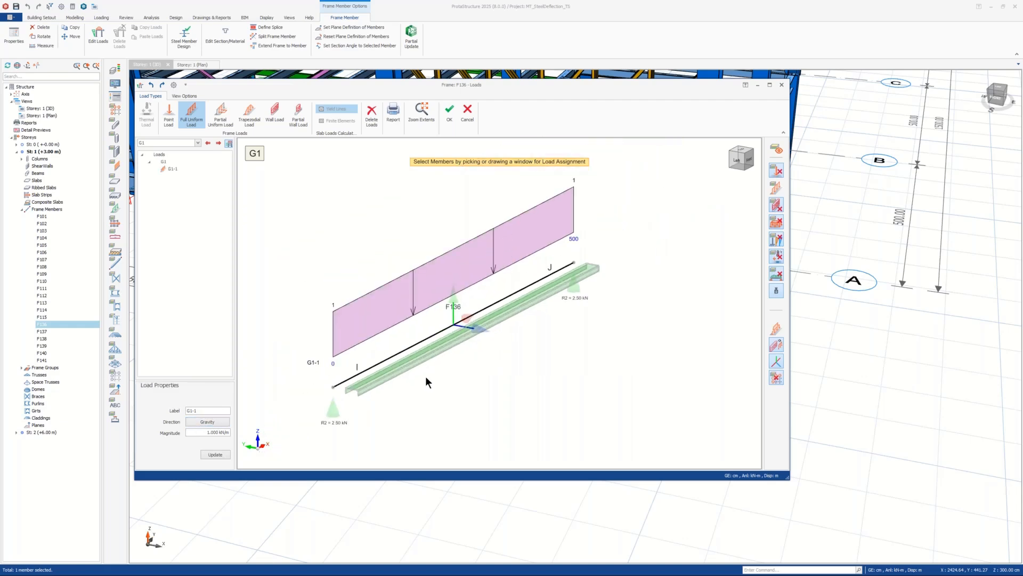
pyautogui.scroll(-1, 425, 376)
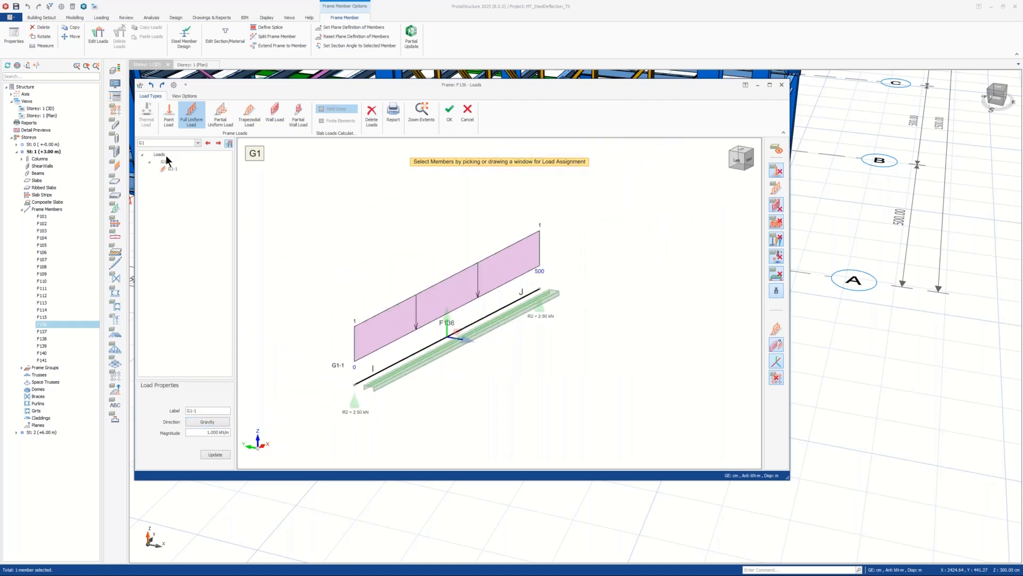
# - Start a trapezoidal load with custom insertion points in load case Q1 and choose the flat-topped trapezoid shape in the load generator
pyautogui.click(154, 143)
pyautogui.click(149, 165)
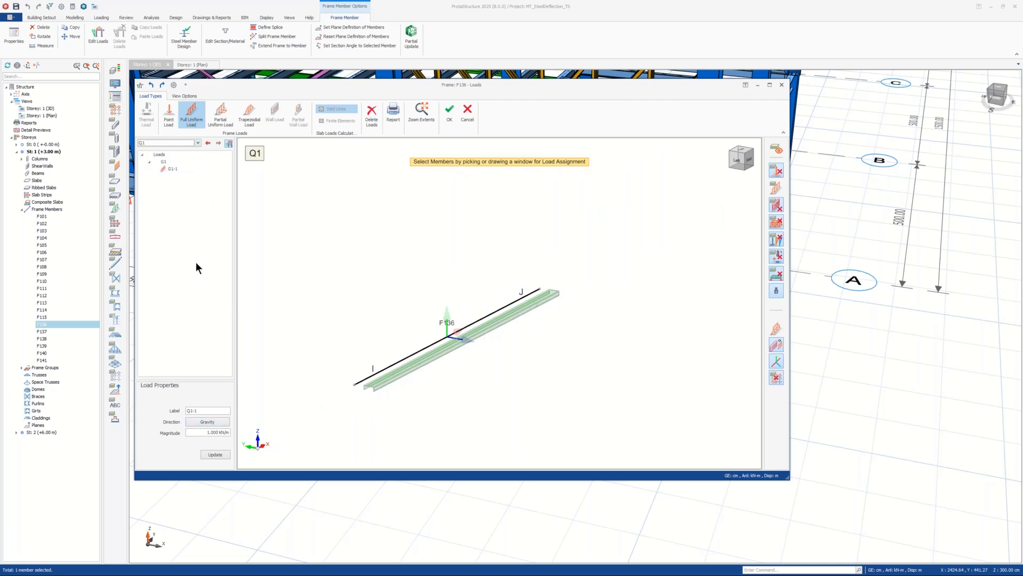
pyautogui.click(249, 114)
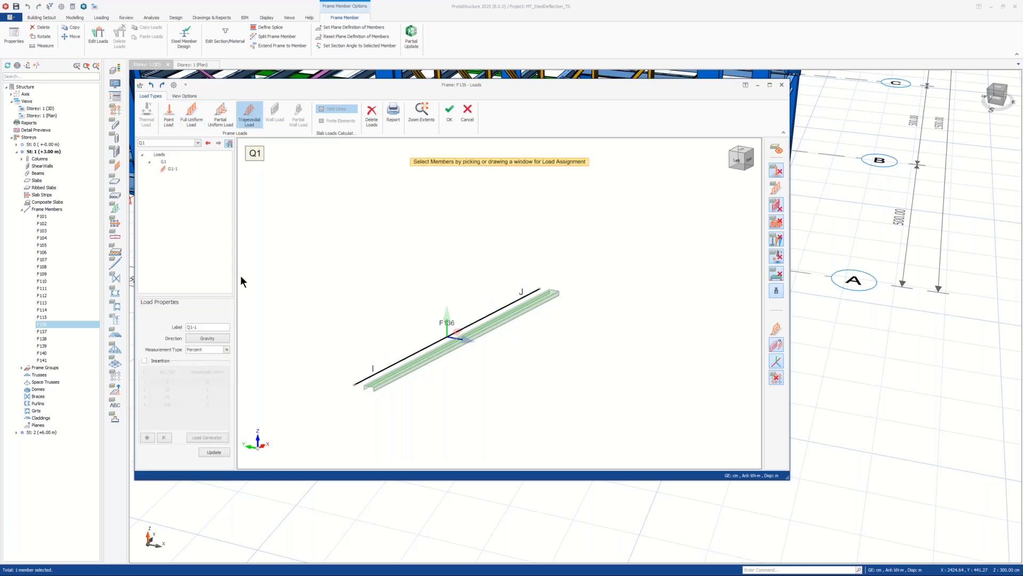
pyautogui.click(145, 361)
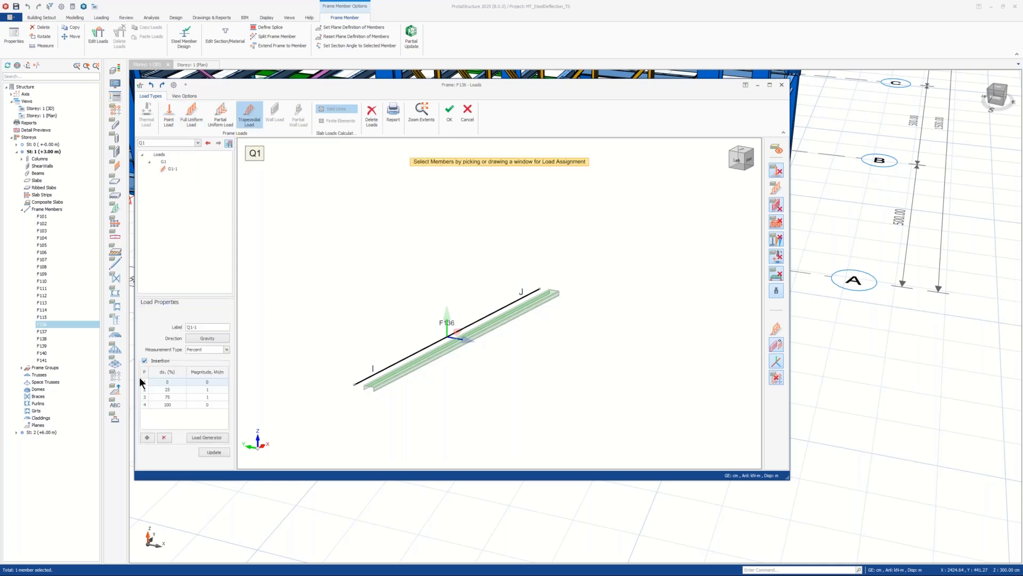
pyautogui.click(202, 436)
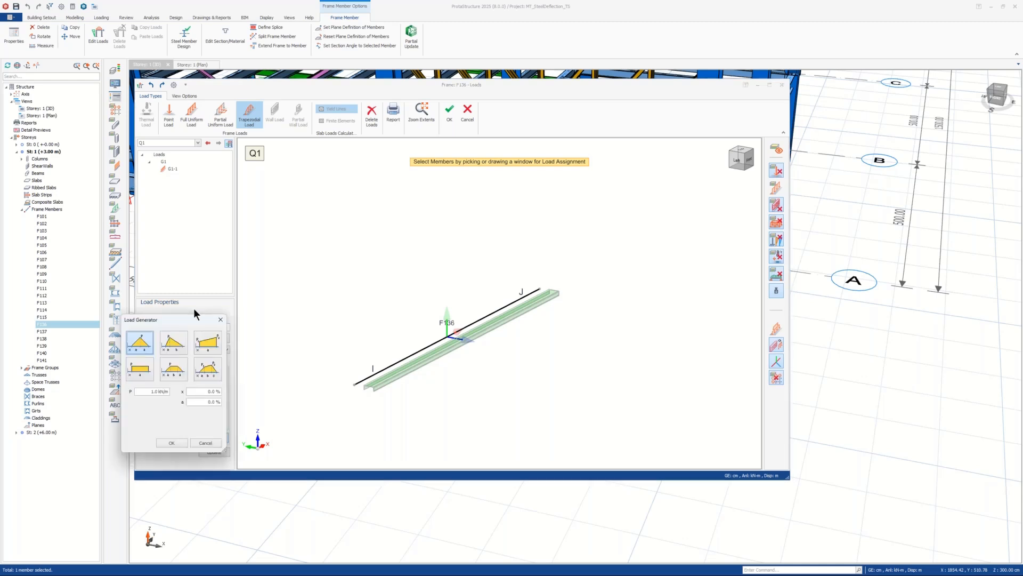
pyautogui.moveTo(203, 284); pyautogui.dragTo(278, 159)
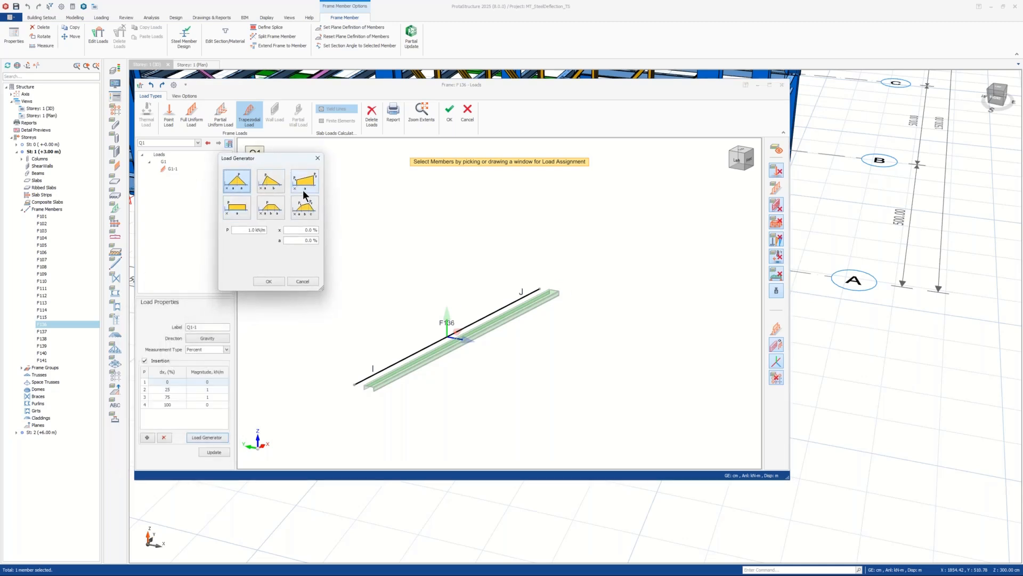
pyautogui.click(269, 205)
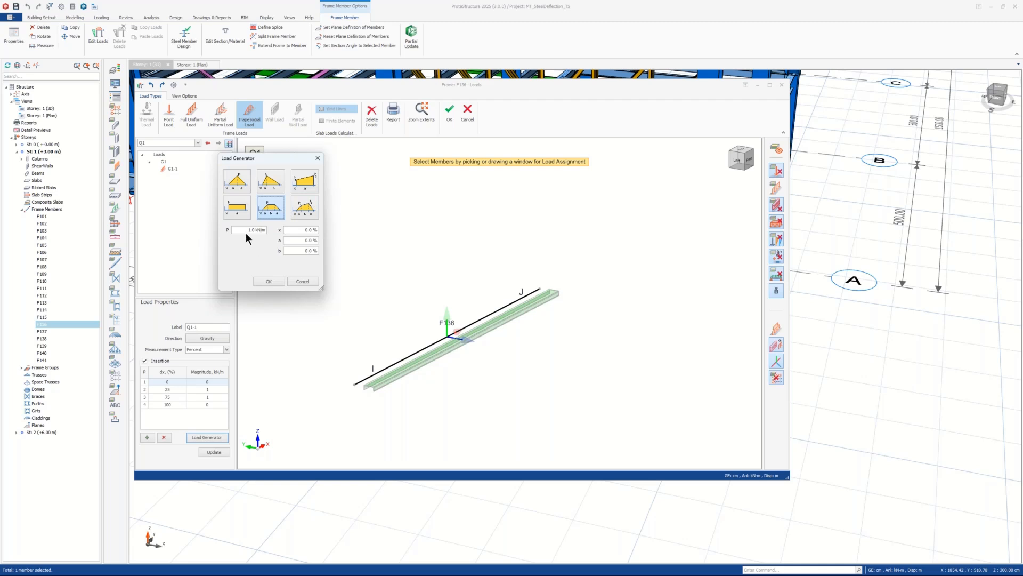
# - Generate the trapezoid with magnitude 0.5 kN/m and distances of 10%, 10% and 80%, and assign it to member F136
pyautogui.moveTo(249, 230); pyautogui.dragTo(263, 229)
pyautogui.write('0')
pyautogui.doubleClick(293, 232)
pyautogui.write('10')
pyautogui.press('Tab')
pyautogui.write('1')
pyautogui.doubleClick(305, 251)
pyautogui.write('80')
pyautogui.click(276, 281)
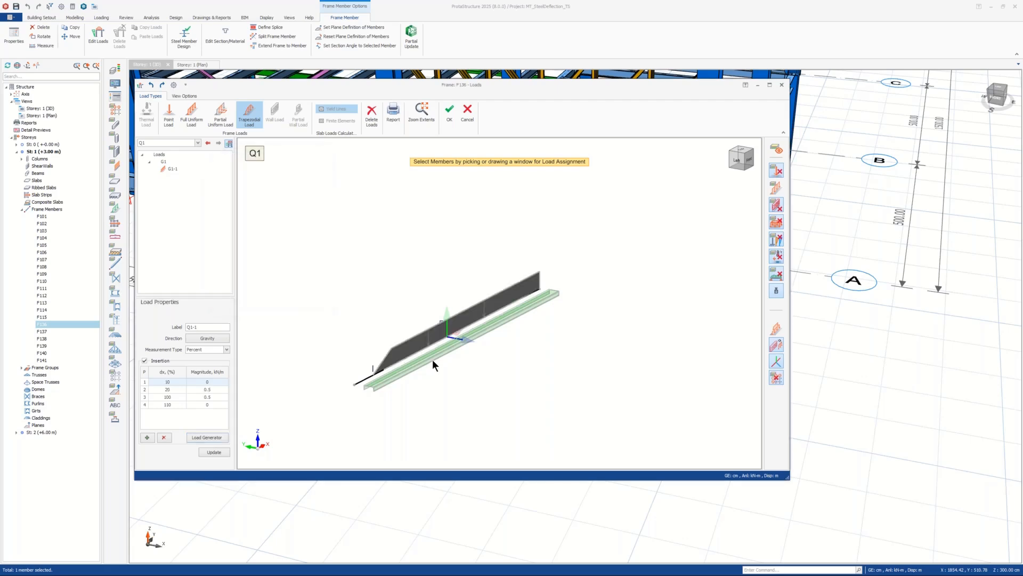
pyautogui.moveTo(524, 390); pyautogui.dragTo(488, 364, button='middle')
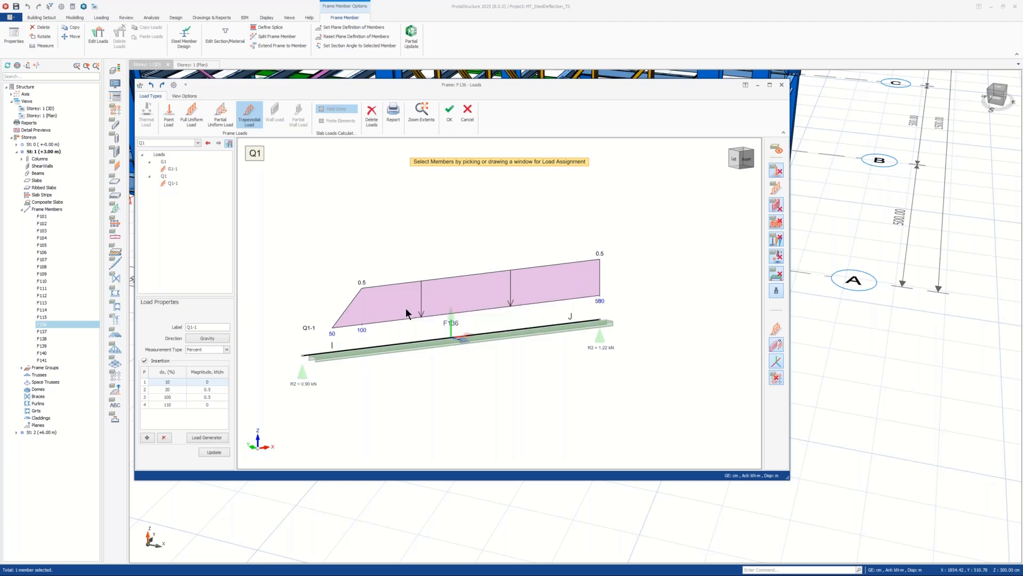
# - Set the third point of the Q1 trapezoidal load to 60% of the member length and update the load
pyautogui.press('Escape')
pyautogui.click(364, 323)
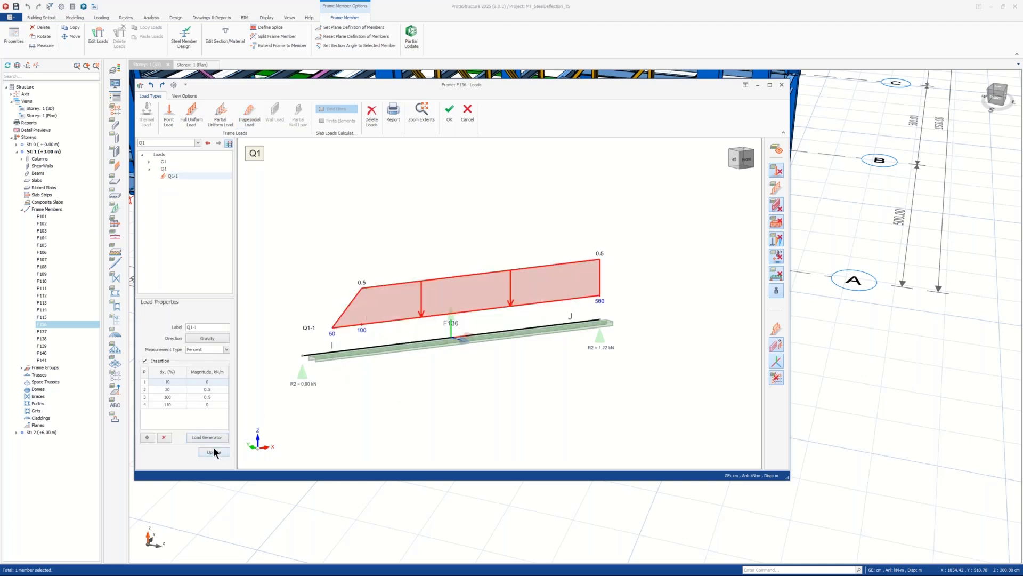
pyautogui.doubleClick(165, 397)
pyautogui.doubleClick(166, 397)
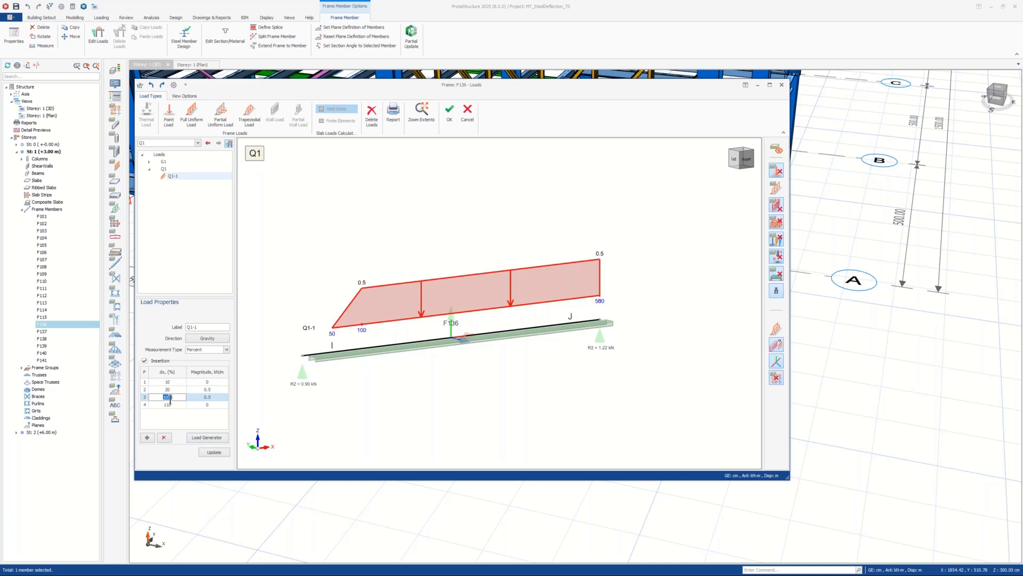
pyautogui.write('60')
pyautogui.click(213, 396)
pyautogui.click(214, 452)
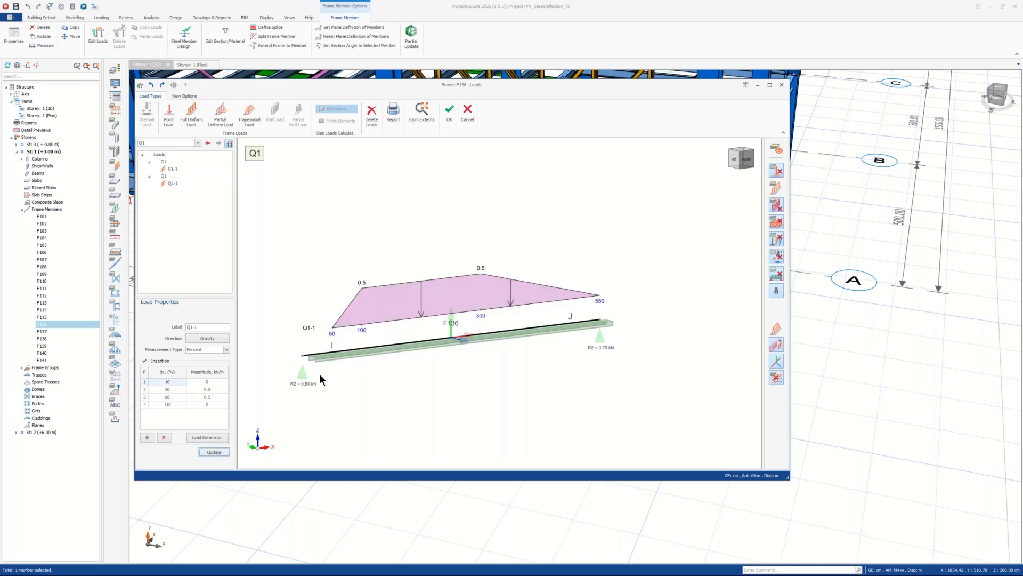
# - Accept the loads assigned to member F136 and clear the member selection in the model
pyautogui.moveTo(505, 338); pyautogui.dragTo(474, 338, button='middle')
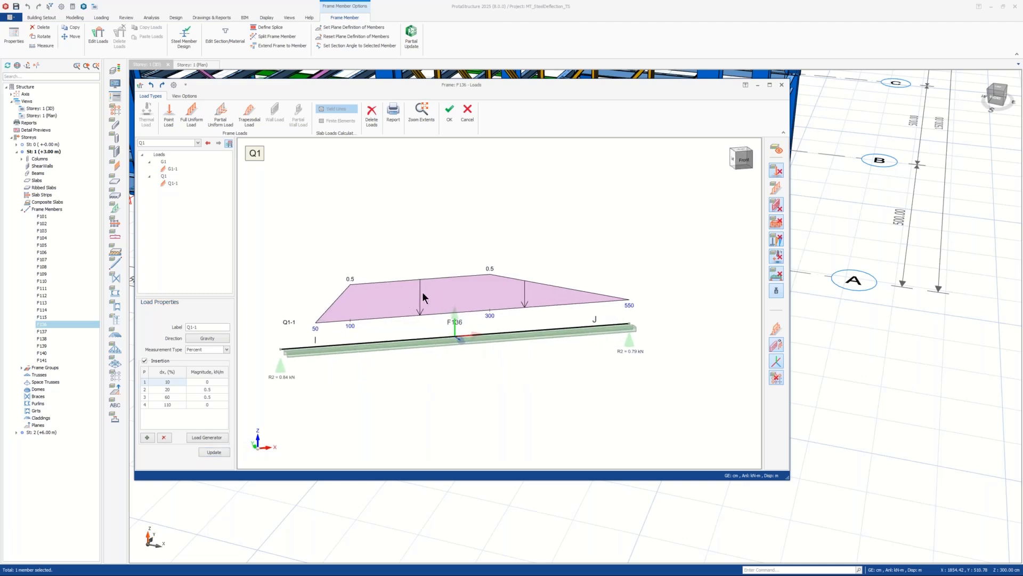
pyautogui.click(448, 113)
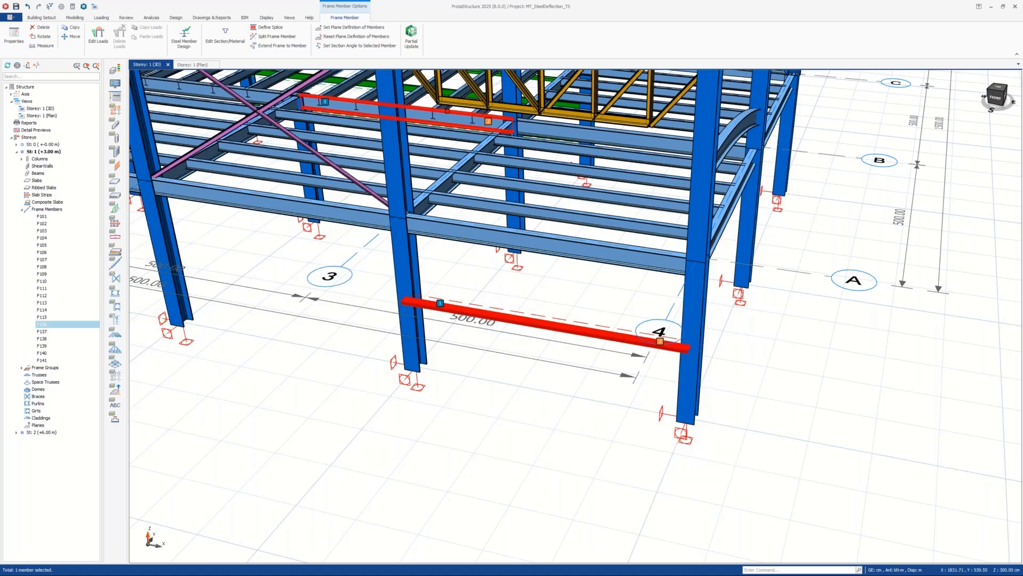
pyautogui.press('Escape')
pyautogui.moveTo(475, 388); pyautogui.dragTo(528, 358, button='middle')
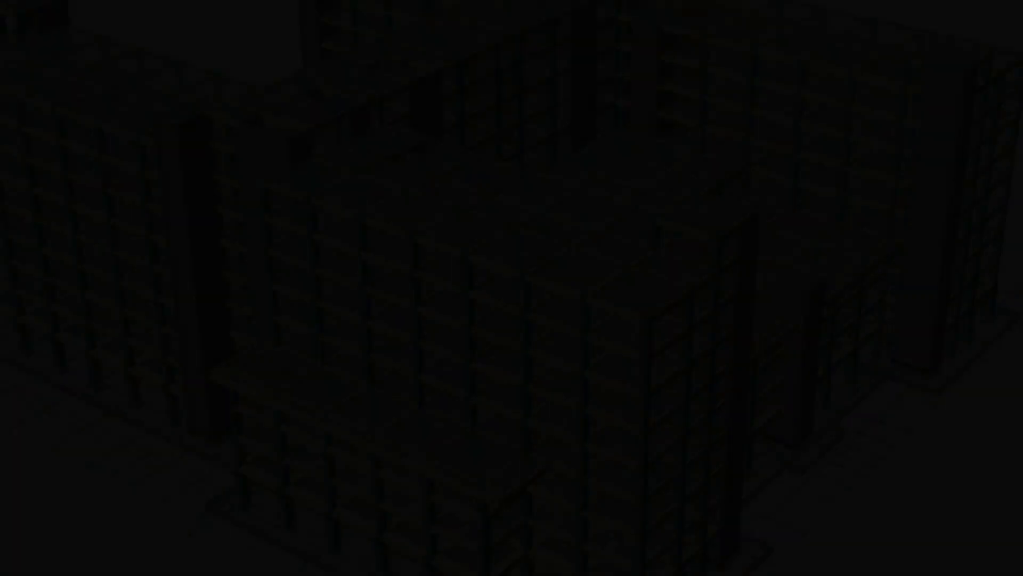